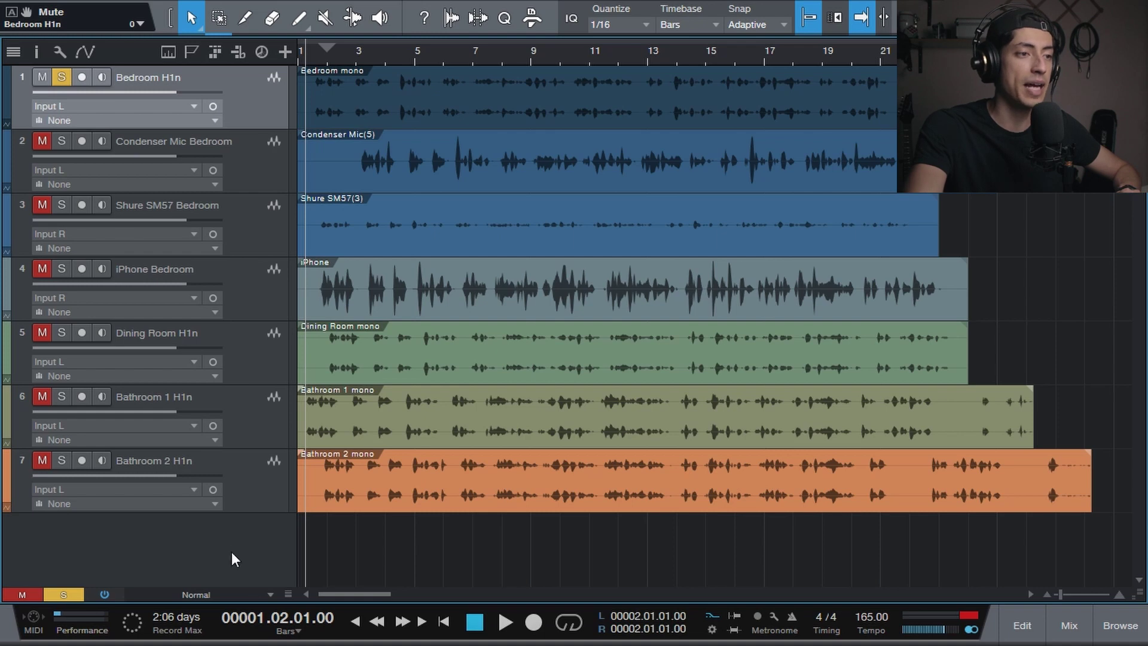
Play the unprocessed Bedroom H1n track from near its start to hear the room reverb
{"action": "left_click", "coordinate": [311, 55]}
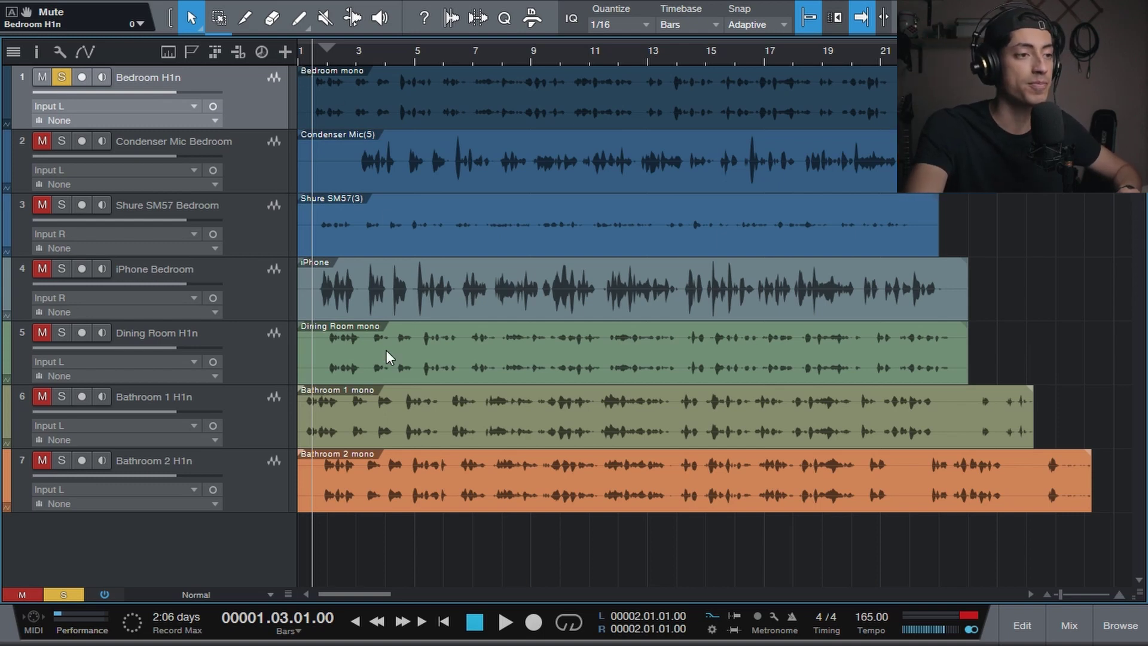
{"action": "key", "text": "space"}
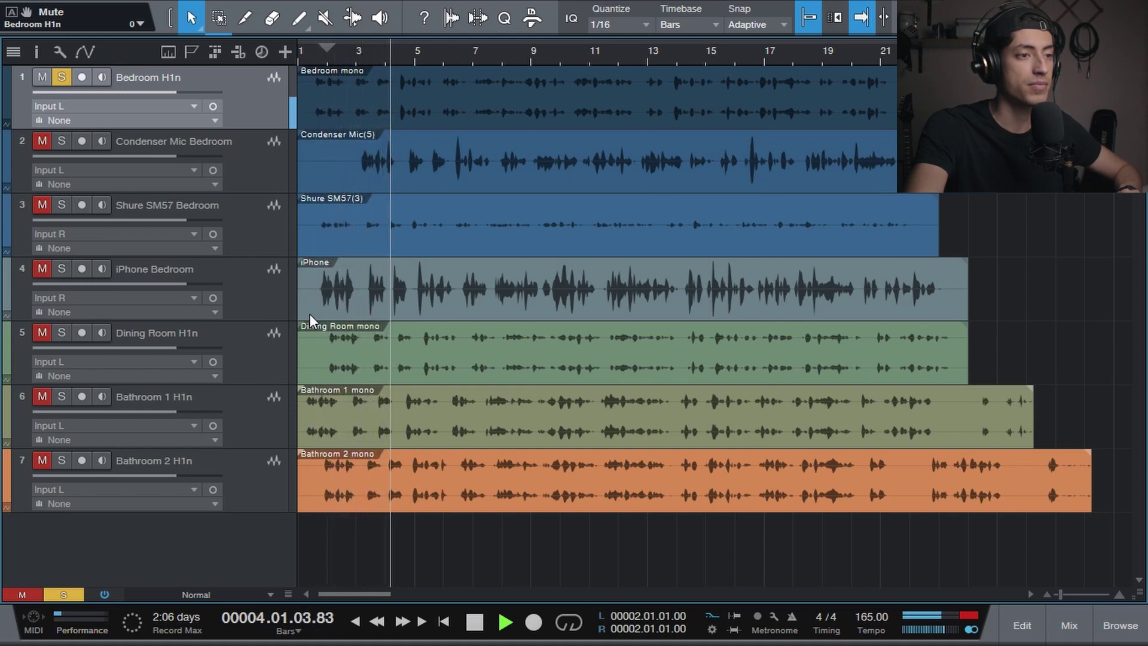
{"action": "key", "text": "space"}
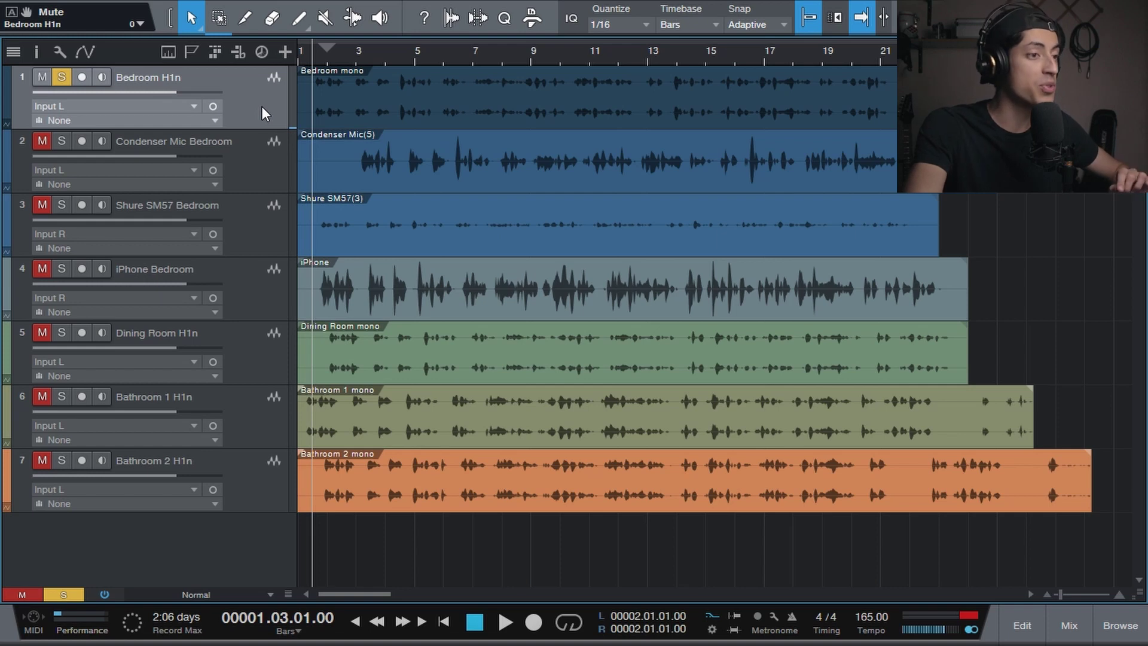
Show the mixer and set the reverb reduction of Clarity Vx DeReverb Mono on the Bedroom H1n track to 100
{"action": "key", "text": "F3"}
{"action": "left_click", "coordinate": [80, 225]}
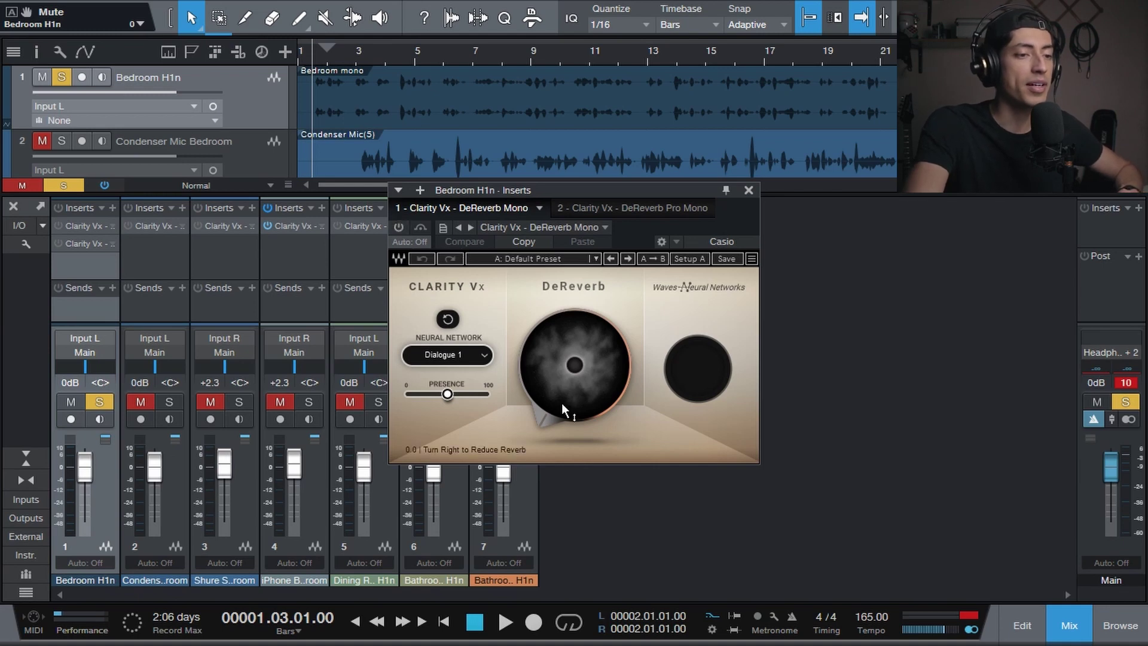
{"action": "left_click_drag", "start_coordinate": [562, 407], "coordinate": [465, 527]}
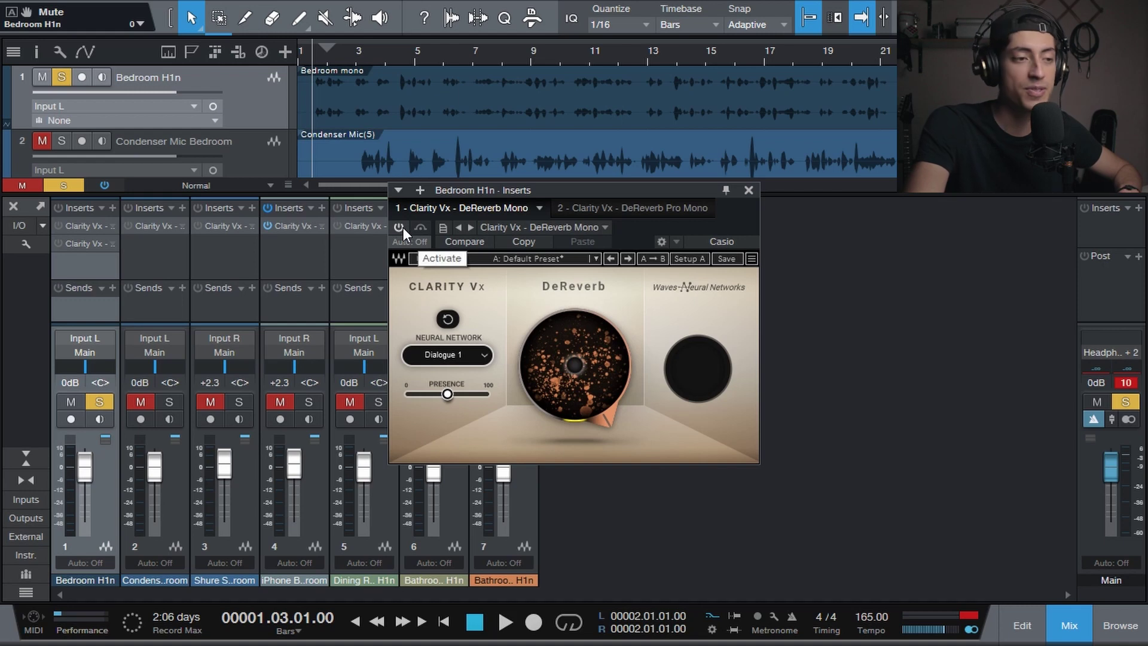
Play Bedroom H1n while toggling DeReverb on and off to compare the dry and processed sound, leaving the plug-in active
{"action": "key", "text": "space"}
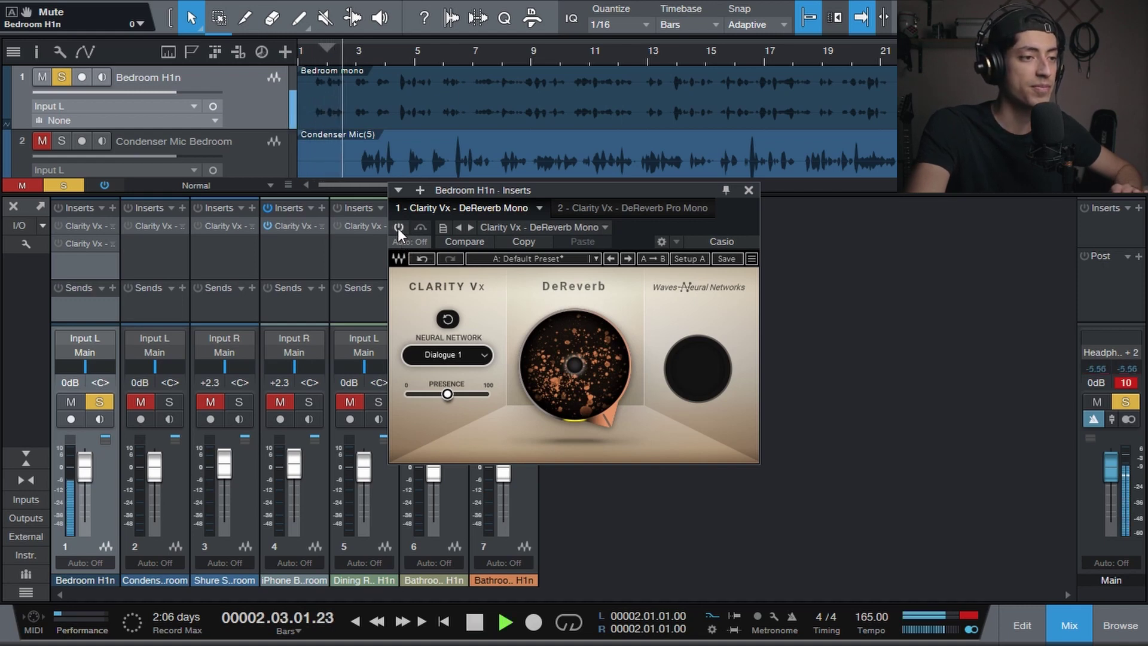
{"action": "left_click", "coordinate": [397, 226]}
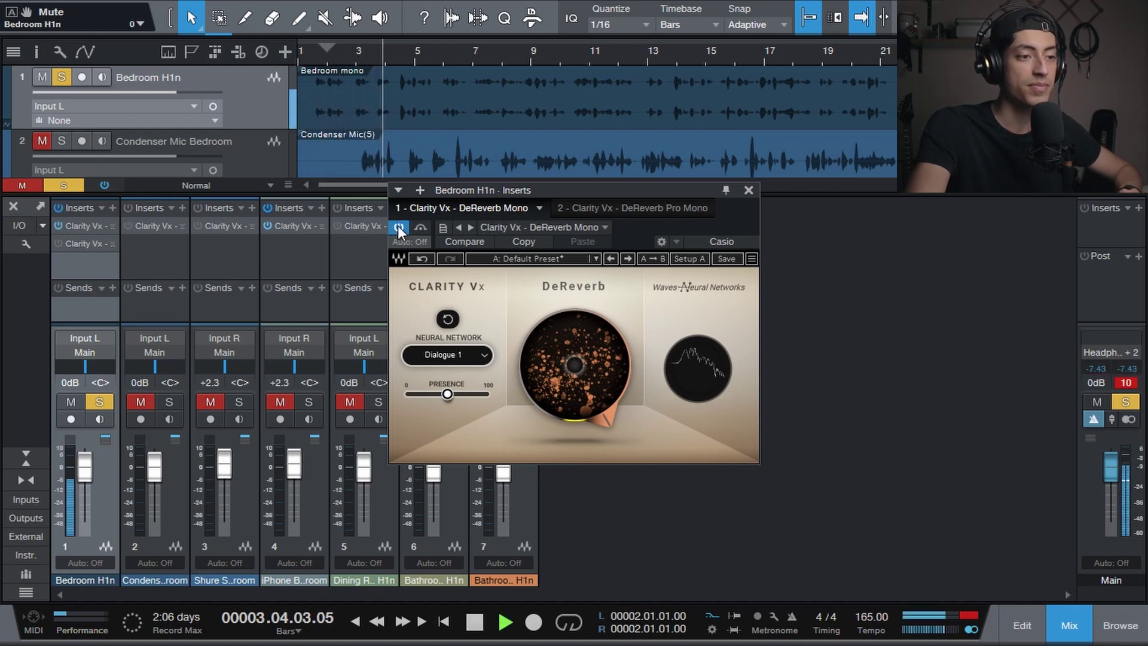
{"action": "left_click", "coordinate": [397, 227]}
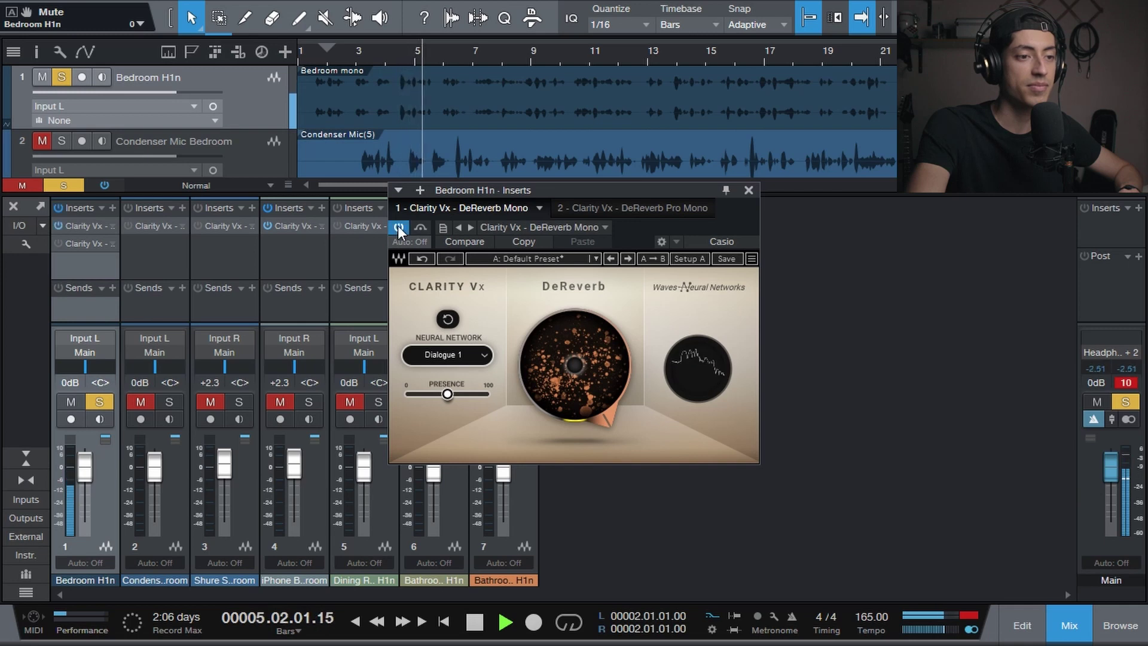
{"action": "left_click", "coordinate": [397, 226]}
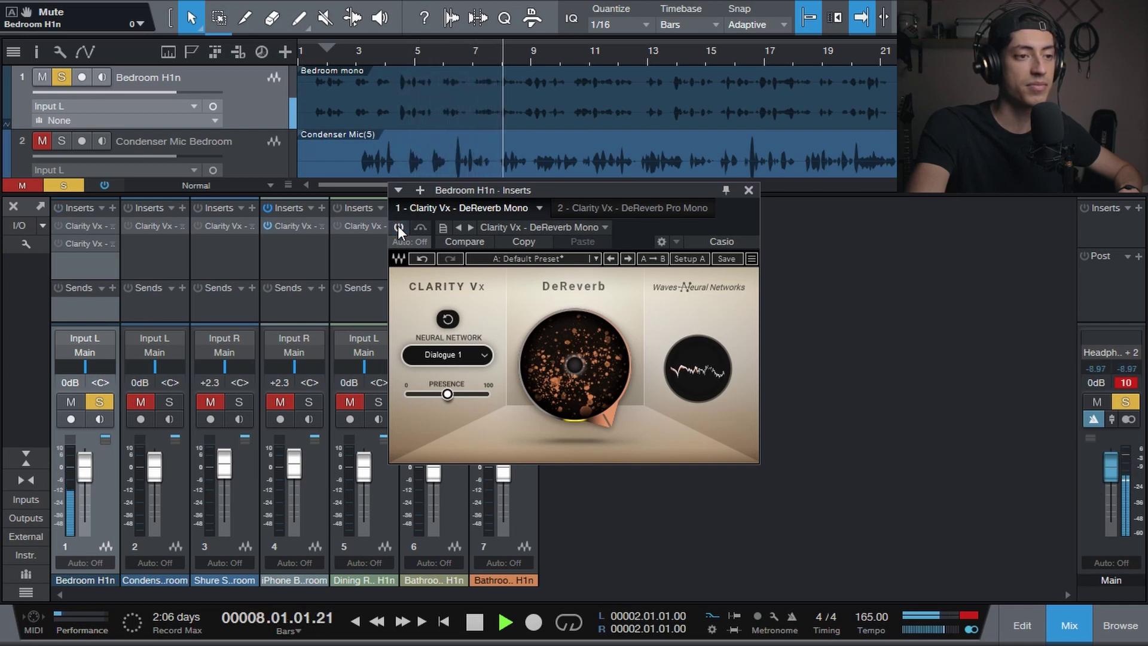
{"action": "left_click", "coordinate": [398, 227]}
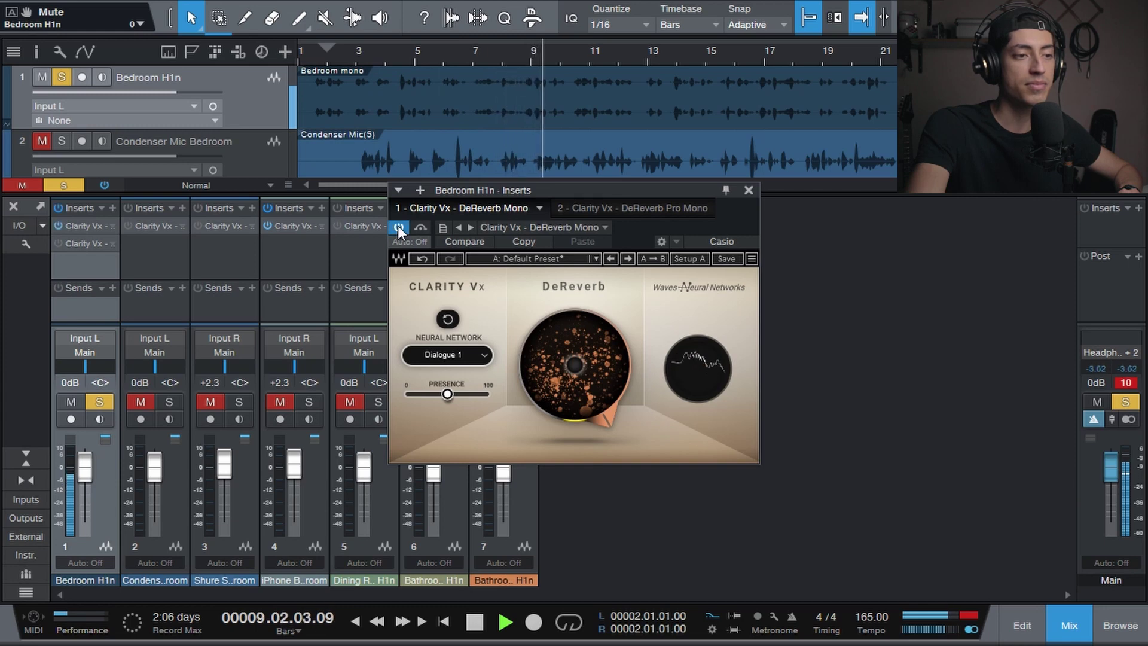
{"action": "left_click", "coordinate": [398, 226]}
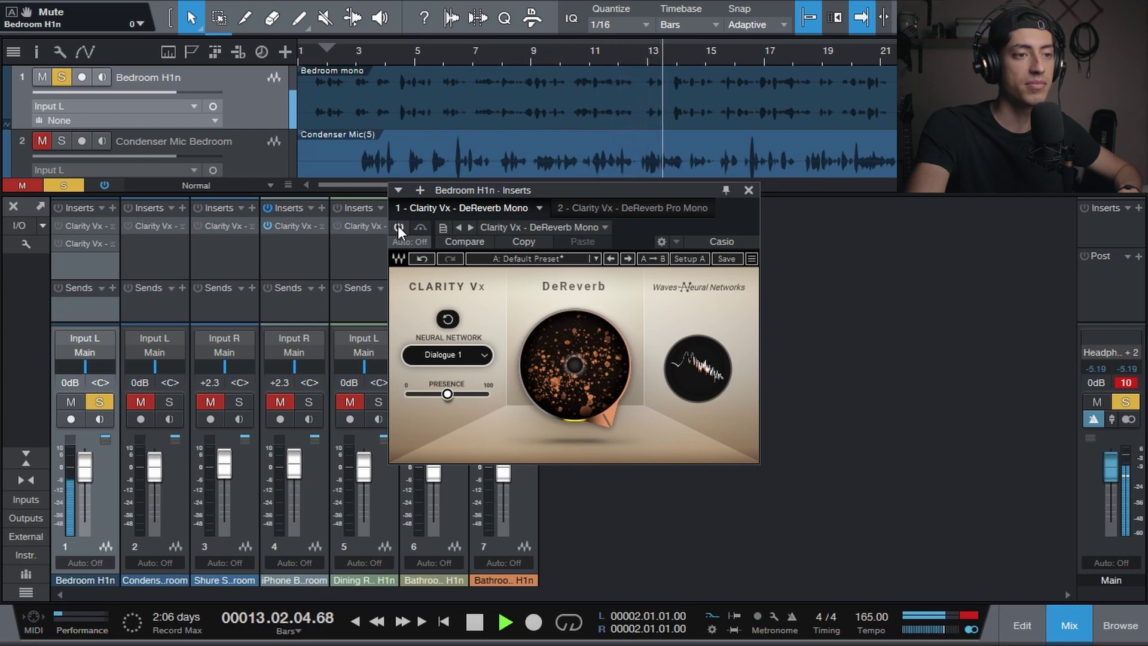
{"action": "left_click", "coordinate": [397, 226]}
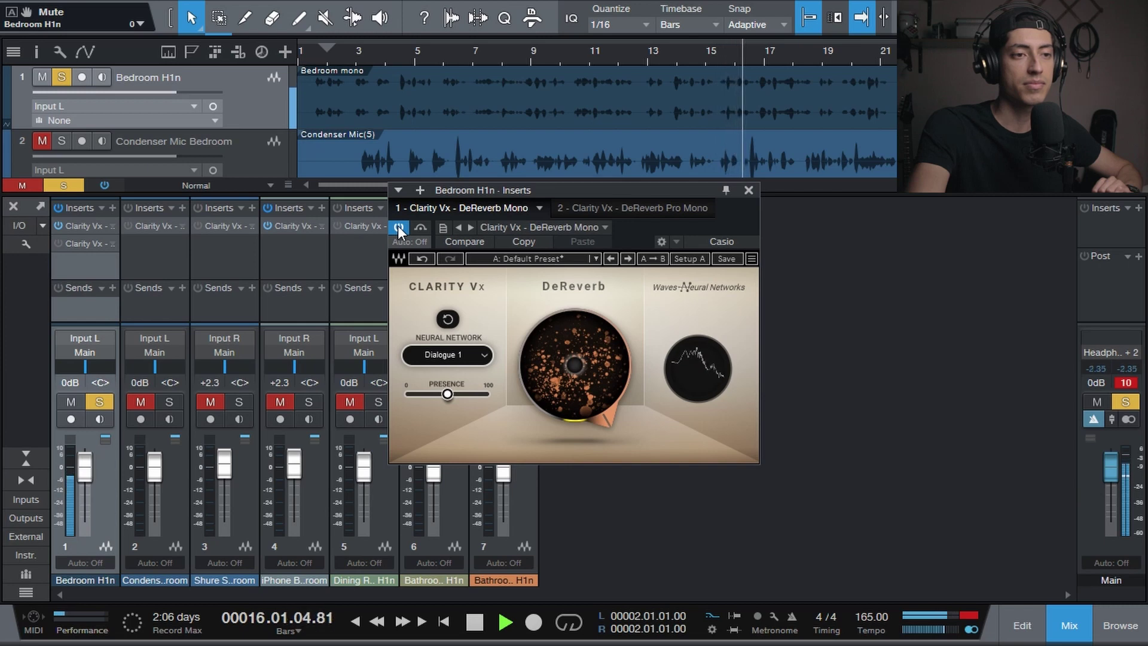
{"action": "left_click", "coordinate": [397, 226]}
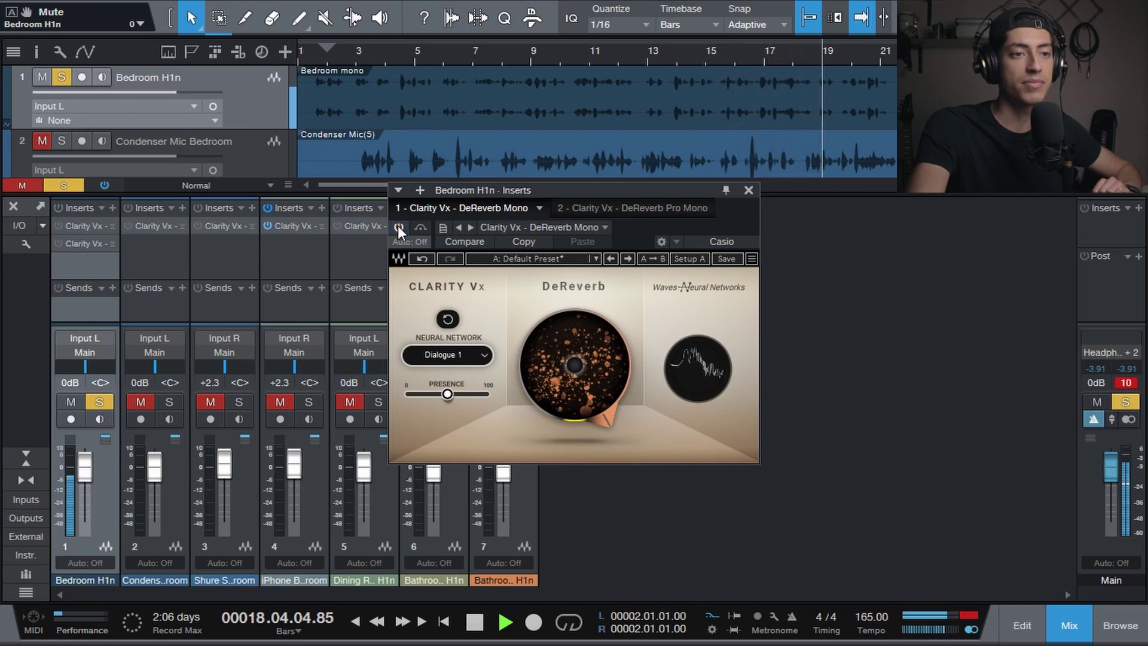
{"action": "left_click", "coordinate": [397, 226]}
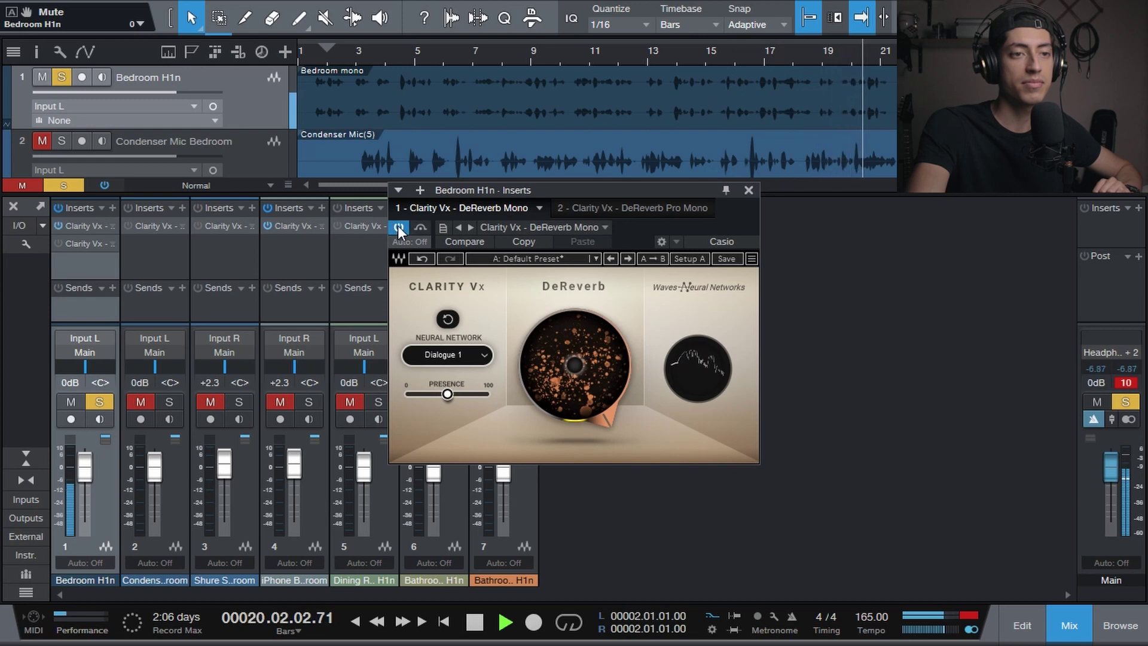
{"action": "key", "text": "space"}
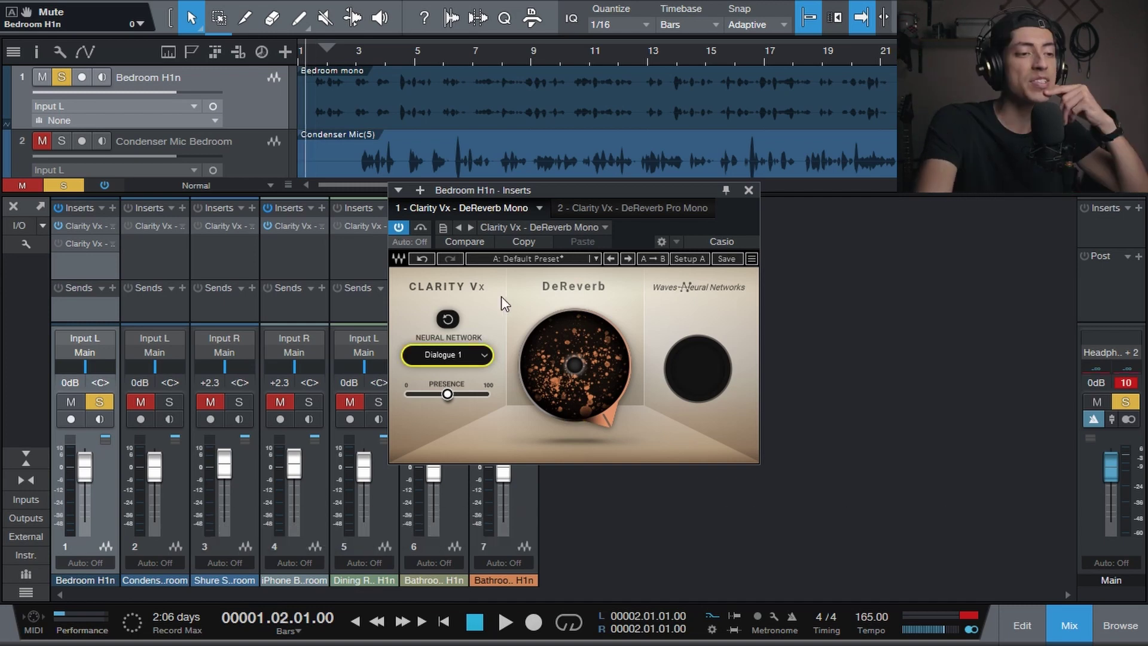
Look at the neural network options, then play Bedroom H1n while sweeping reverb reduction from low back to 100 and comparing with bypass
{"action": "left_click", "coordinate": [484, 357]}
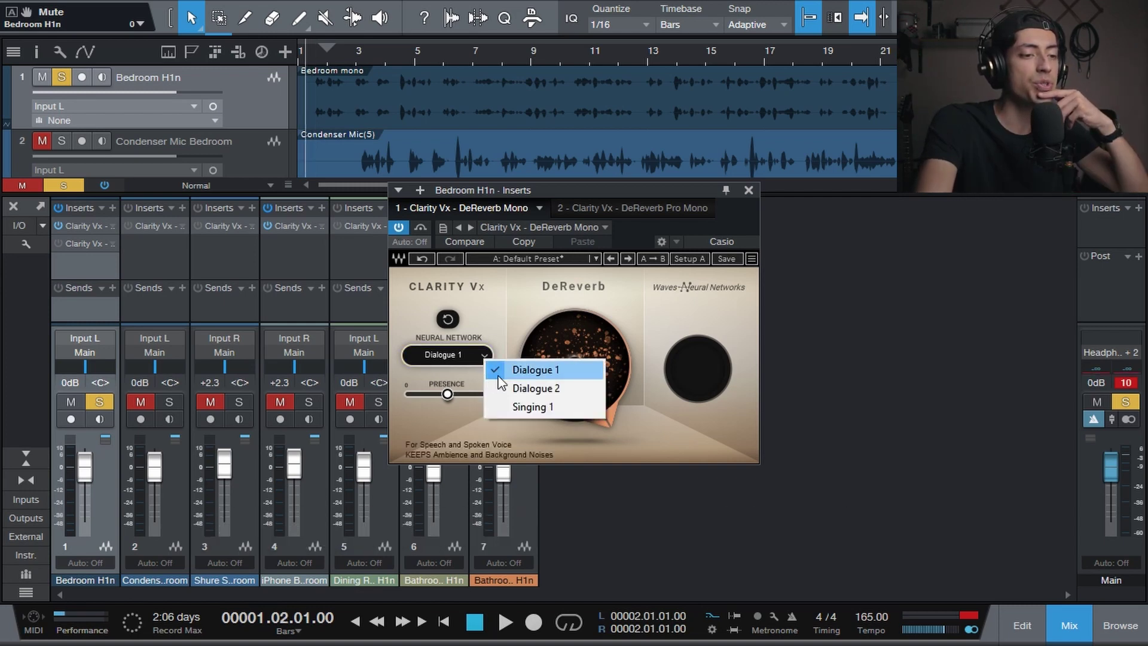
{"action": "left_click", "coordinate": [584, 325]}
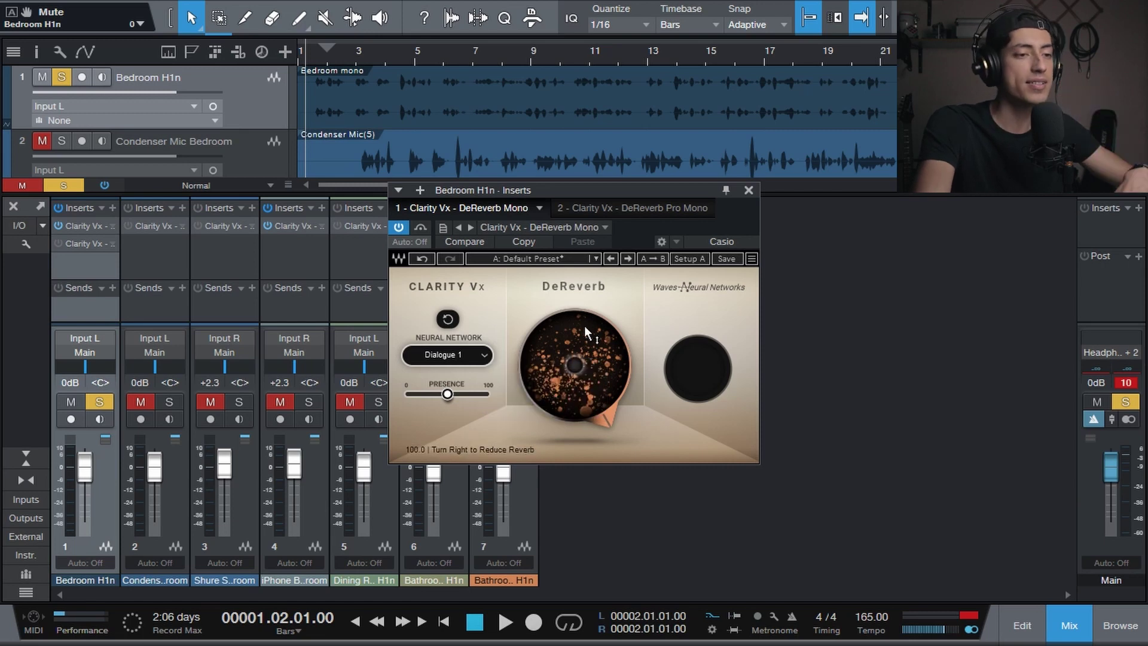
{"action": "left_click_drag", "start_coordinate": [582, 317], "coordinate": [579, 377]}
{"action": "key", "text": "space"}
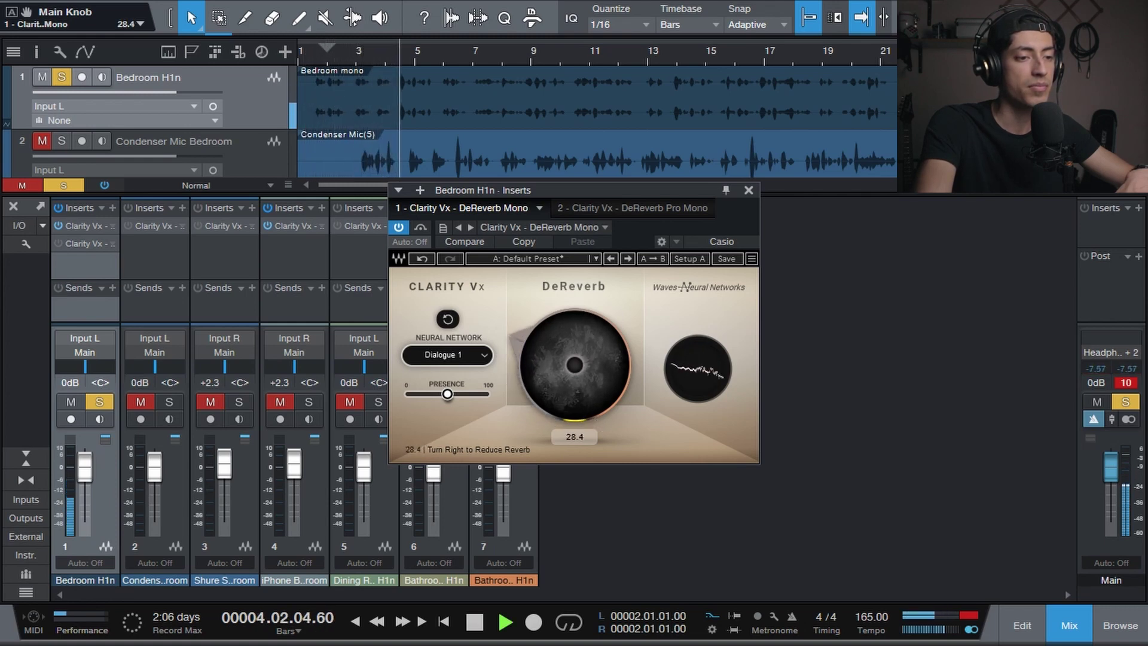
{"action": "left_click_drag", "start_coordinate": [579, 377], "coordinate": [580, 311]}
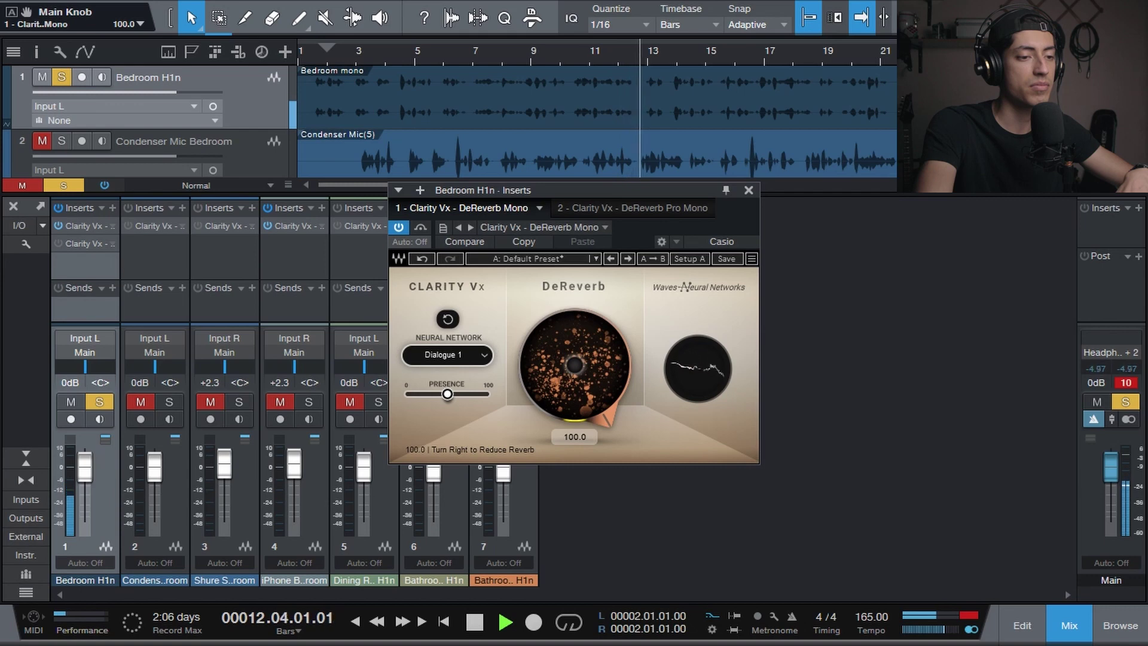
{"action": "left_click", "coordinate": [398, 227]}
{"action": "left_click", "coordinate": [397, 227]}
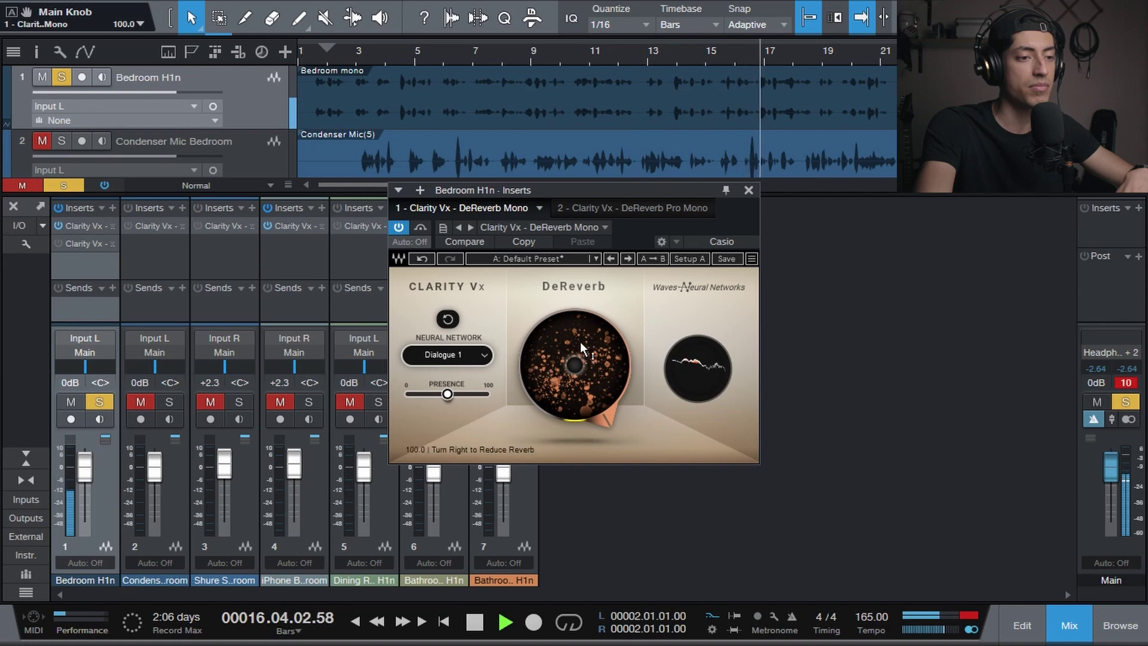
{"action": "key", "text": "space"}
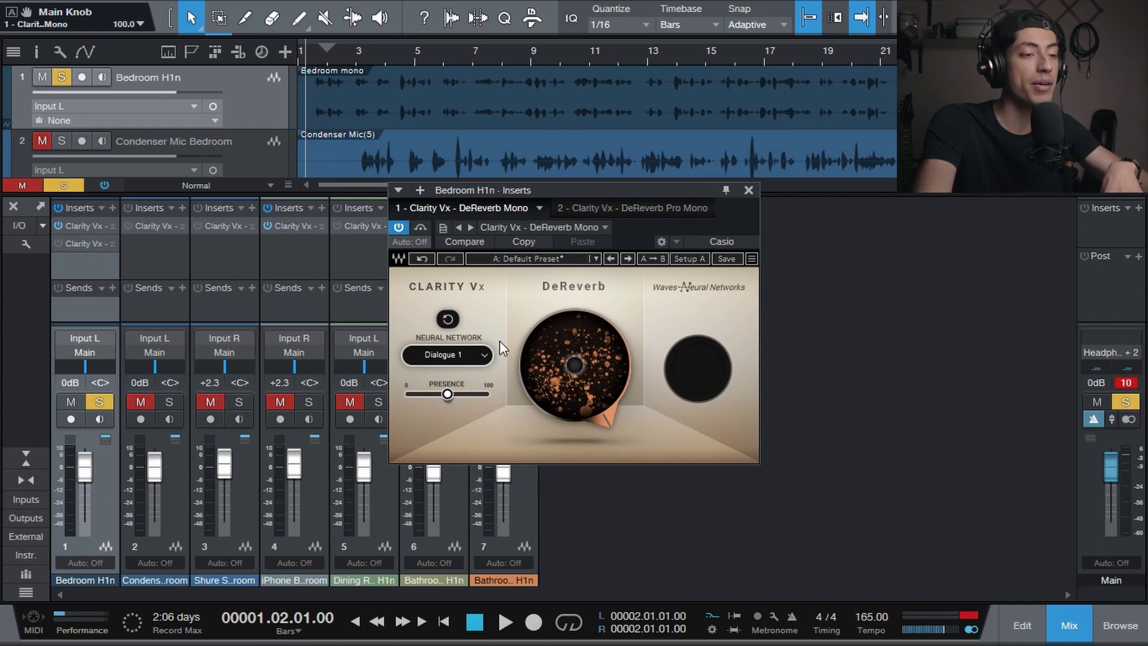
Play Bedroom H1n while comparing the Dialogue 1, Dialogue 2 and Singing 1 neural networks in DeReverb
{"action": "key", "text": "space"}
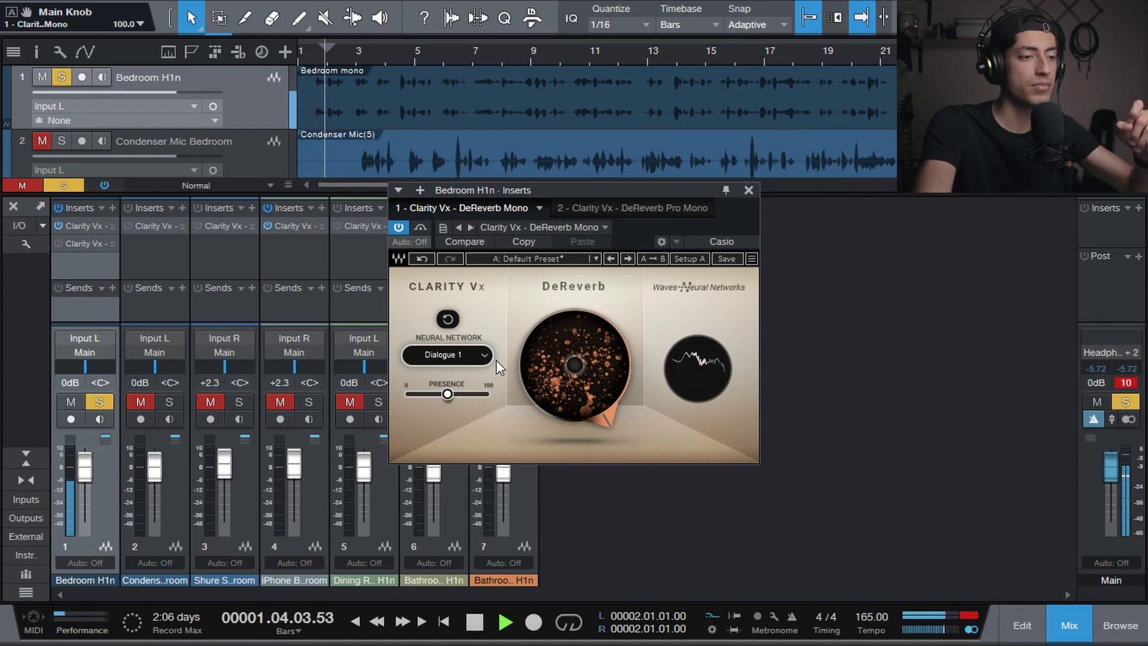
{"action": "scroll", "coordinate": [446, 353], "scroll_direction": "down", "scroll_amount": 1}
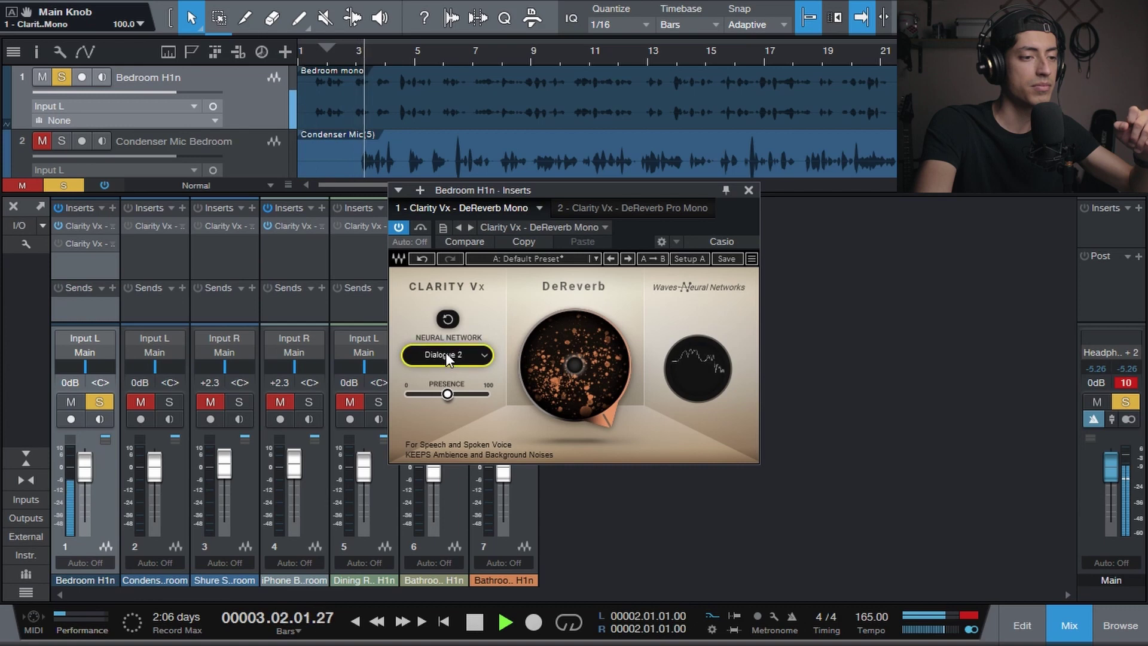
{"action": "scroll", "coordinate": [445, 354], "scroll_direction": "down", "scroll_amount": 1}
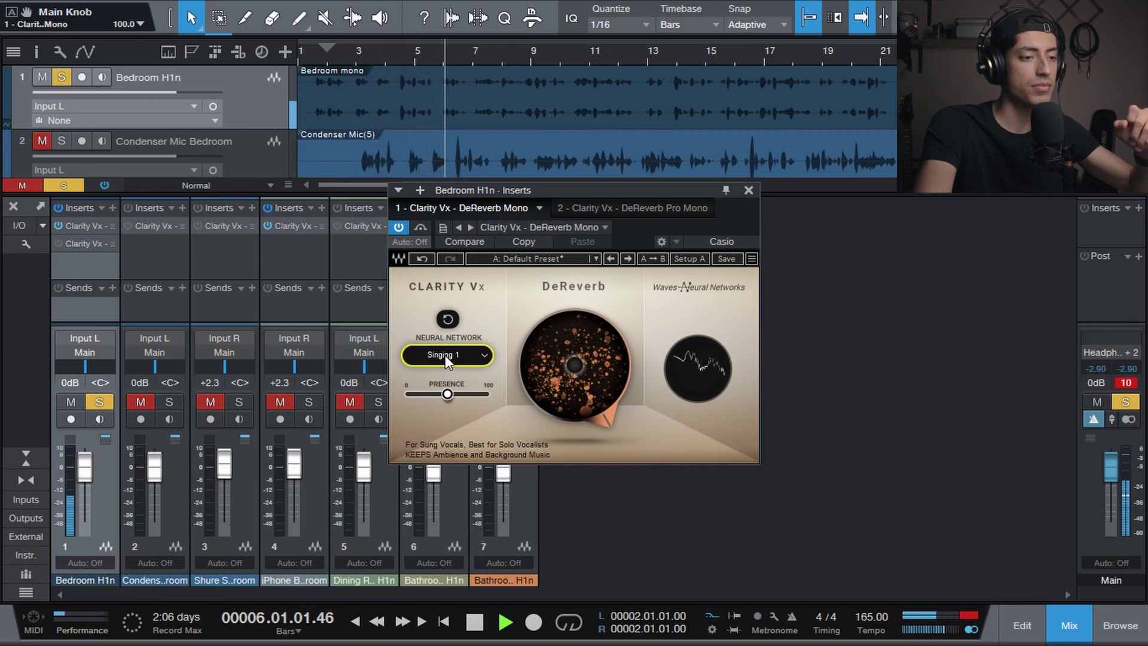
{"action": "scroll", "coordinate": [445, 354], "scroll_direction": "up", "scroll_amount": 2}
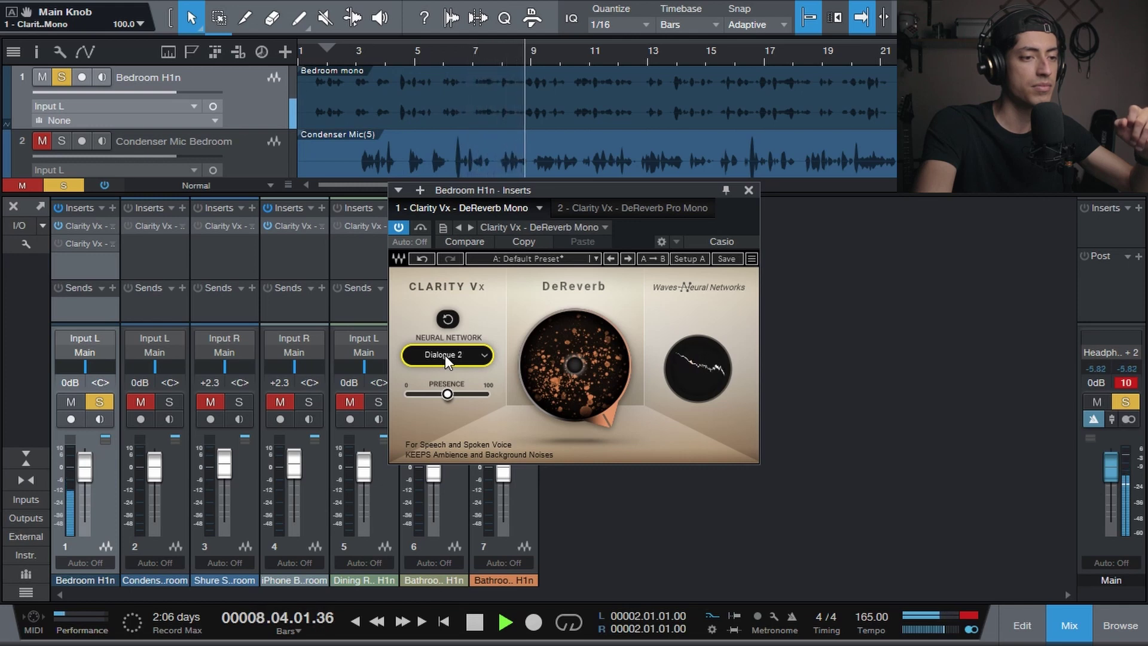
{"action": "scroll", "coordinate": [445, 354], "scroll_direction": "down", "scroll_amount": 1}
{"action": "scroll", "coordinate": [445, 354], "scroll_direction": "down", "scroll_amount": 1}
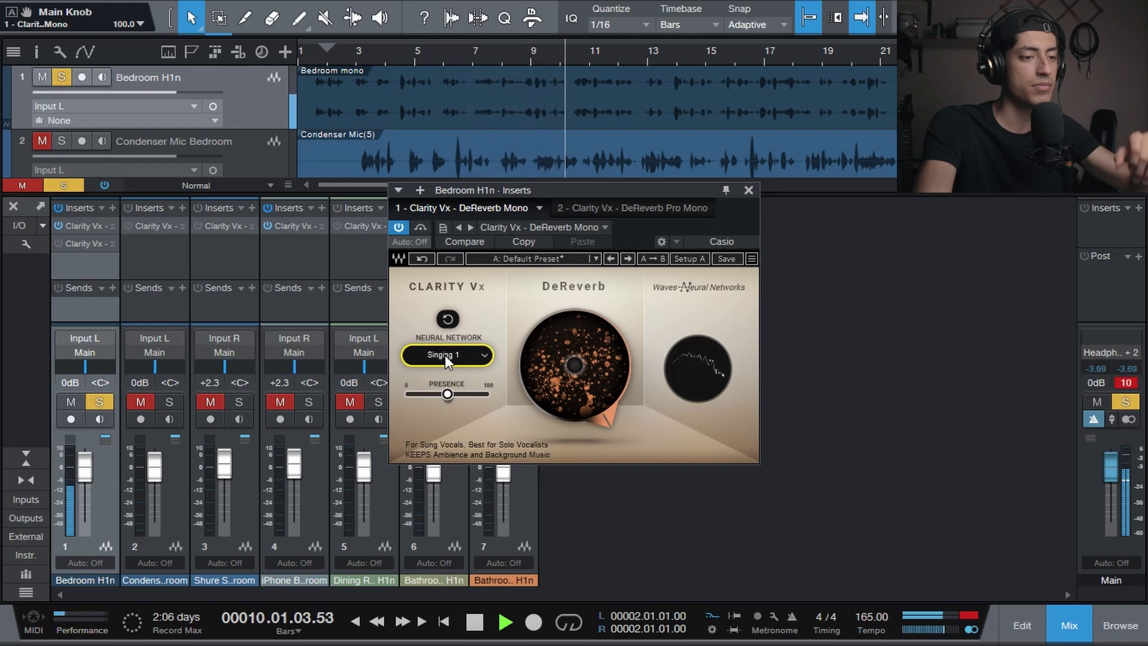
{"action": "key", "text": "space"}
{"action": "scroll", "coordinate": [445, 354], "scroll_direction": "up", "scroll_amount": 2}
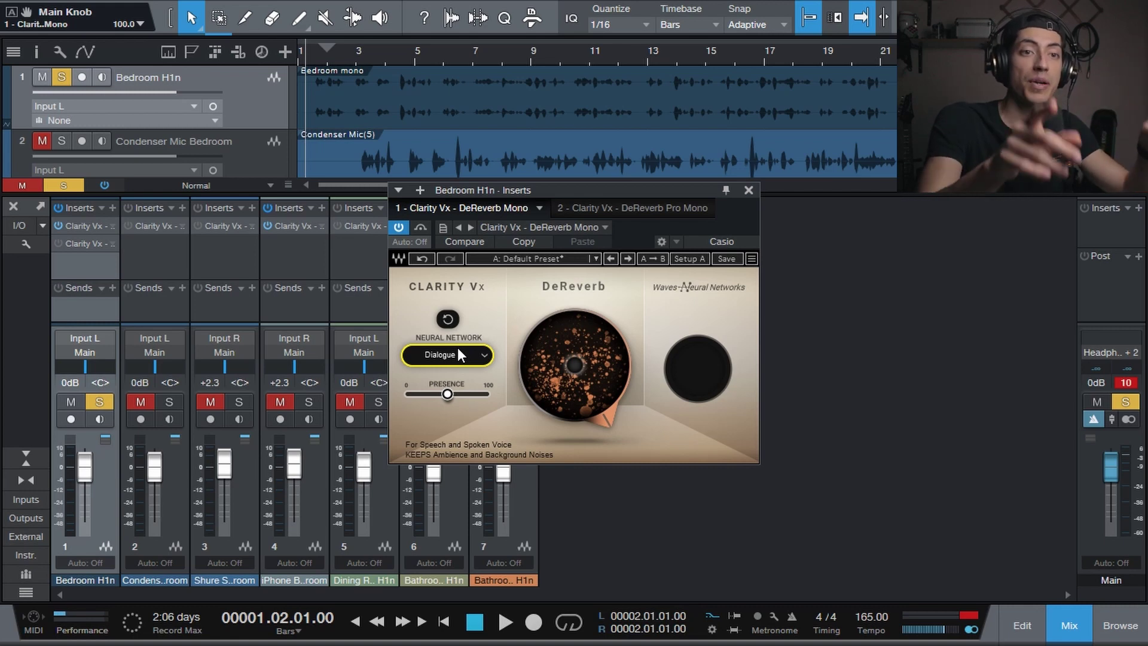
Close the DeReverb window, solo and unmute the Condenser Mic Bedroom track instead of Bedroom H1n, and start playback
{"action": "left_click", "coordinate": [748, 190]}
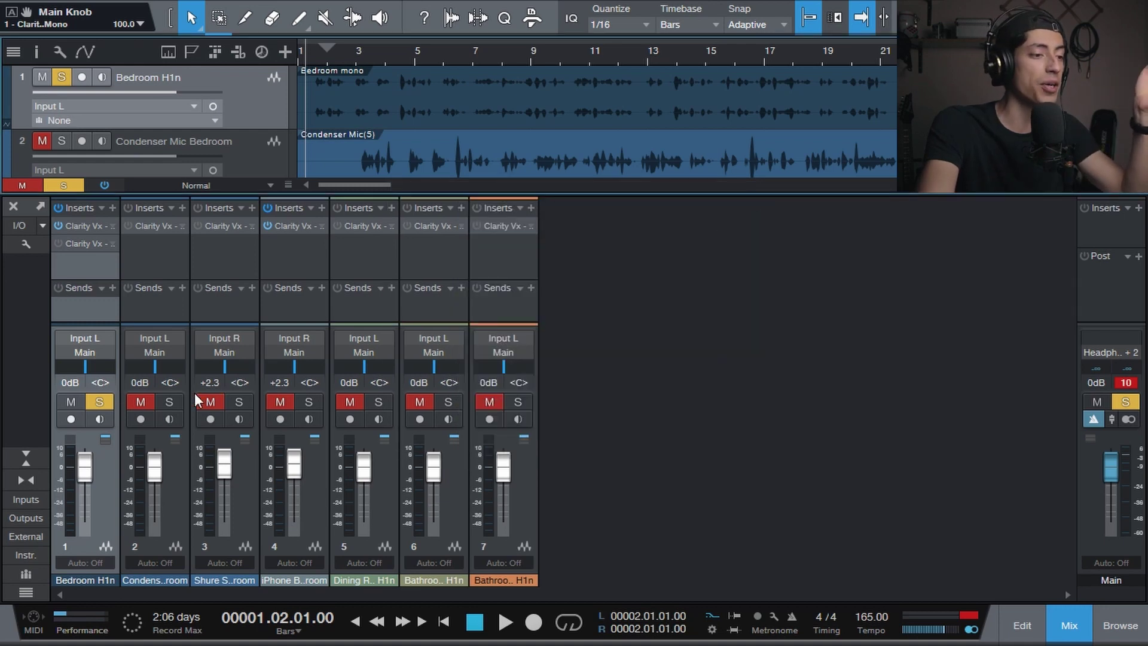
{"action": "left_click", "coordinate": [169, 402]}
{"action": "left_click", "coordinate": [141, 402]}
{"action": "left_click", "coordinate": [248, 165]}
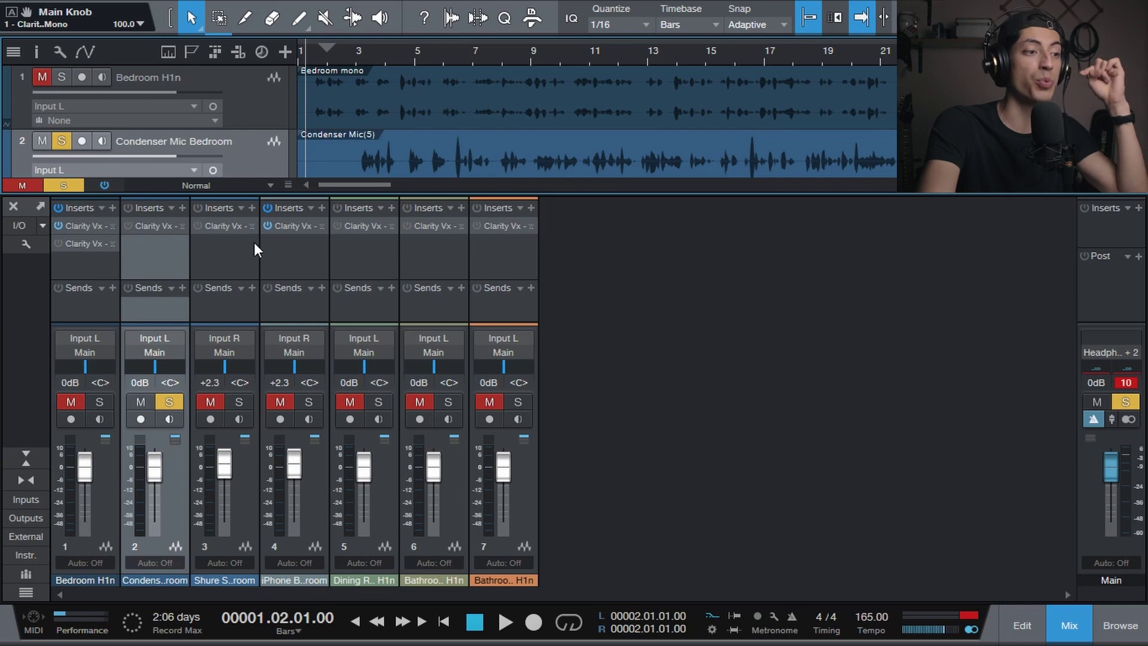
{"action": "key", "text": "space"}
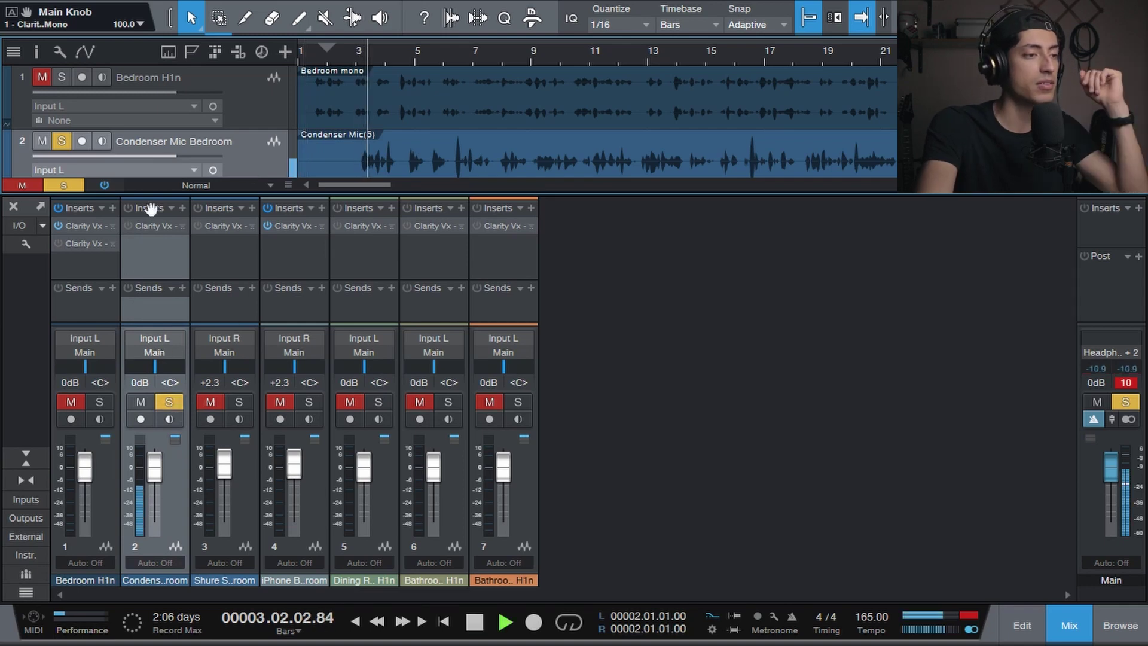
Activate DeReverb on Condenser Mic Bedroom with reverb reduction at 93.5 and Presence at 55%, comparing it briefly with bypass
{"action": "left_click", "coordinate": [154, 226]}
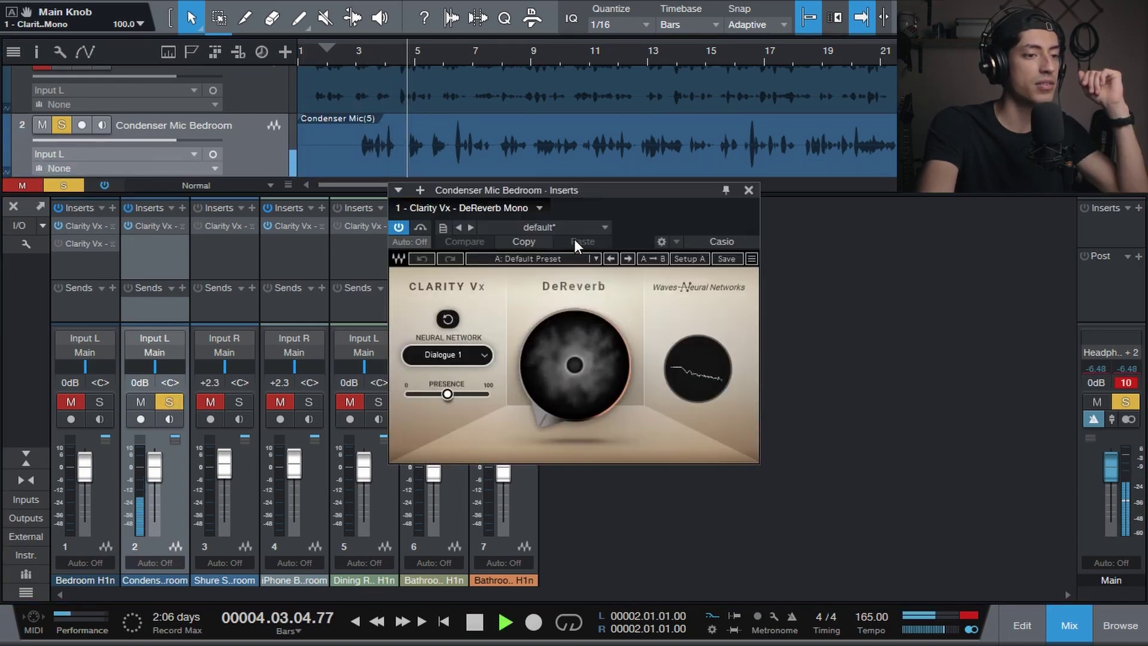
{"action": "left_click_drag", "start_coordinate": [575, 403], "coordinate": [575, 292]}
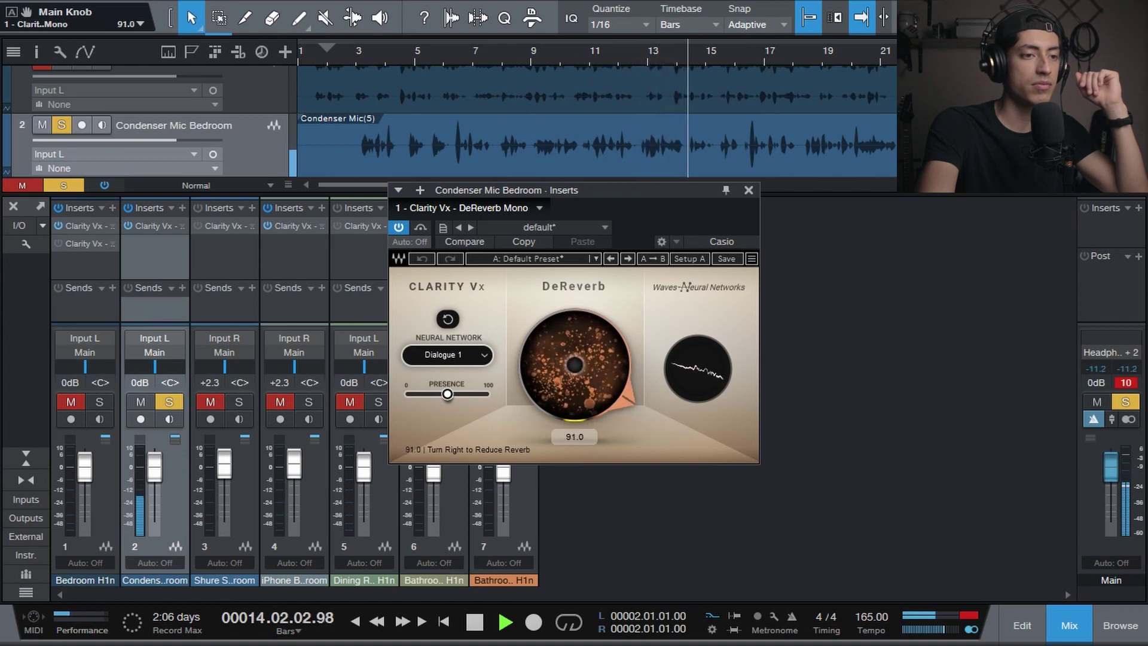
{"action": "left_click_drag", "start_coordinate": [447, 394], "coordinate": [451, 394]}
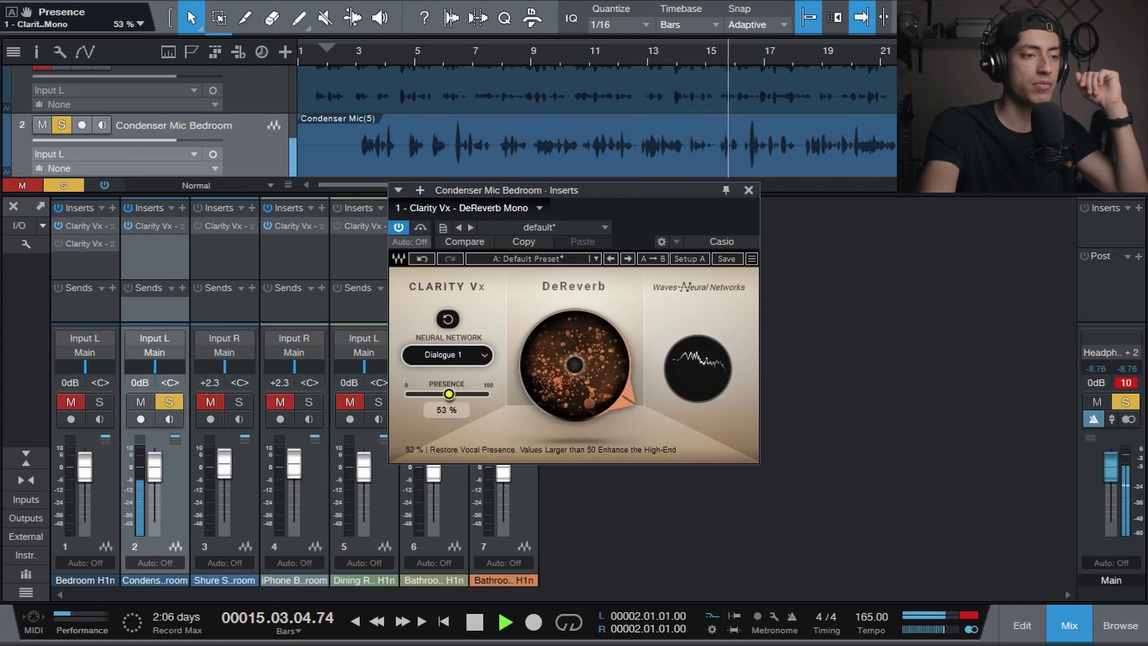
{"action": "left_click", "coordinate": [400, 230]}
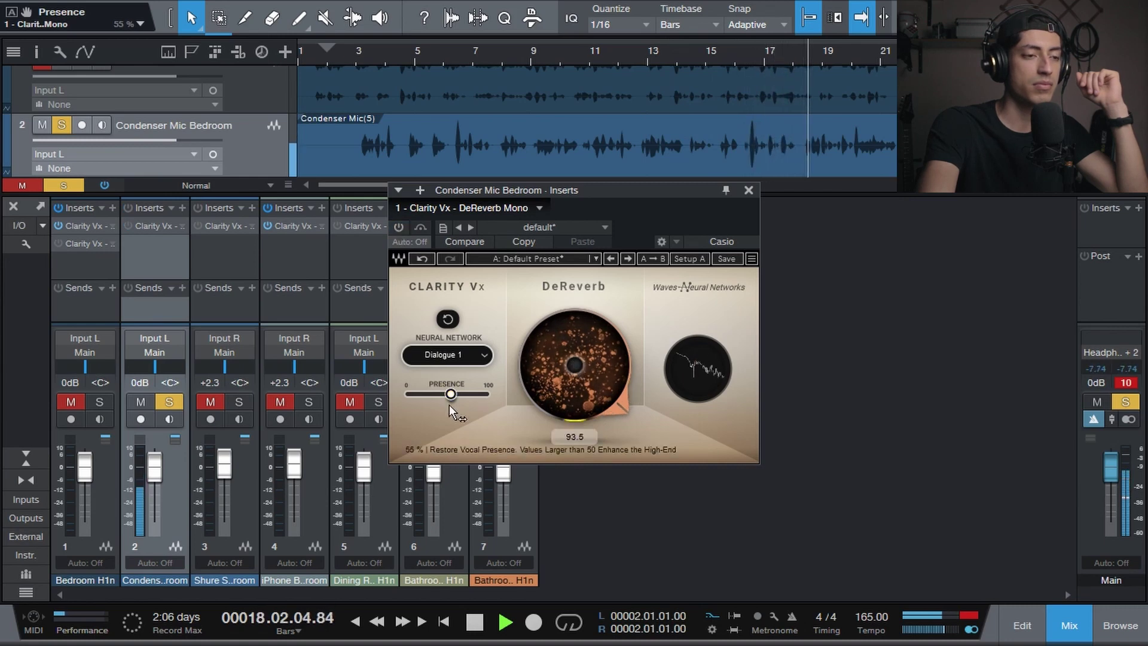
{"action": "left_click", "coordinate": [398, 228]}
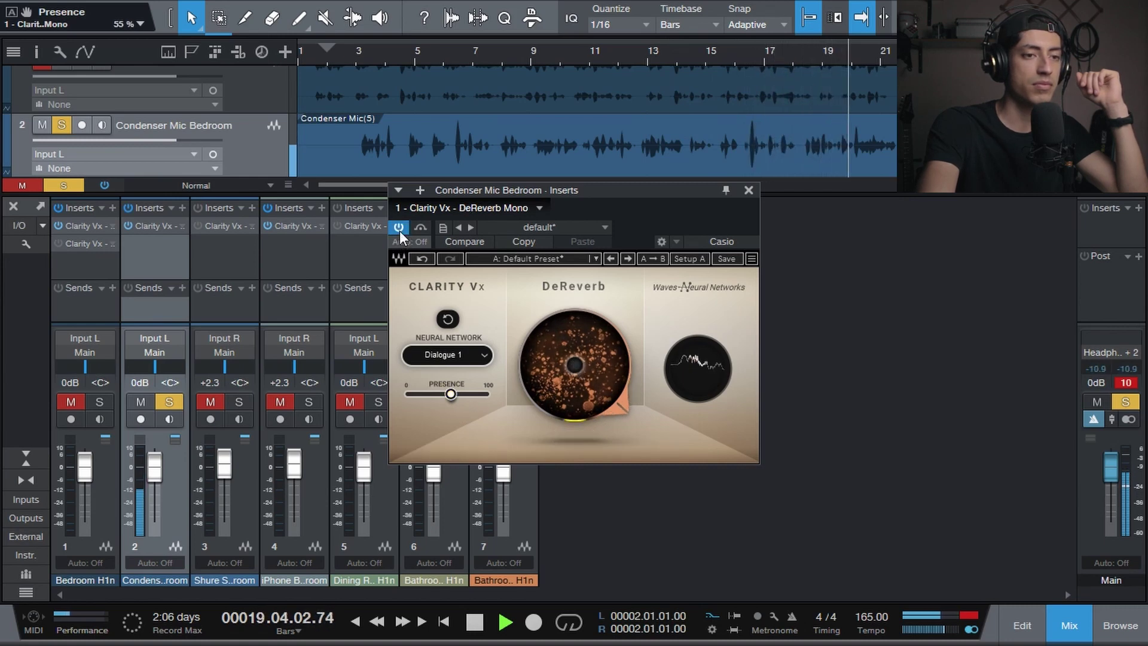
Compare DeReverb with bypass on the playing Condenser Mic Bedroom track, then stop playback
{"action": "left_click", "coordinate": [399, 228]}
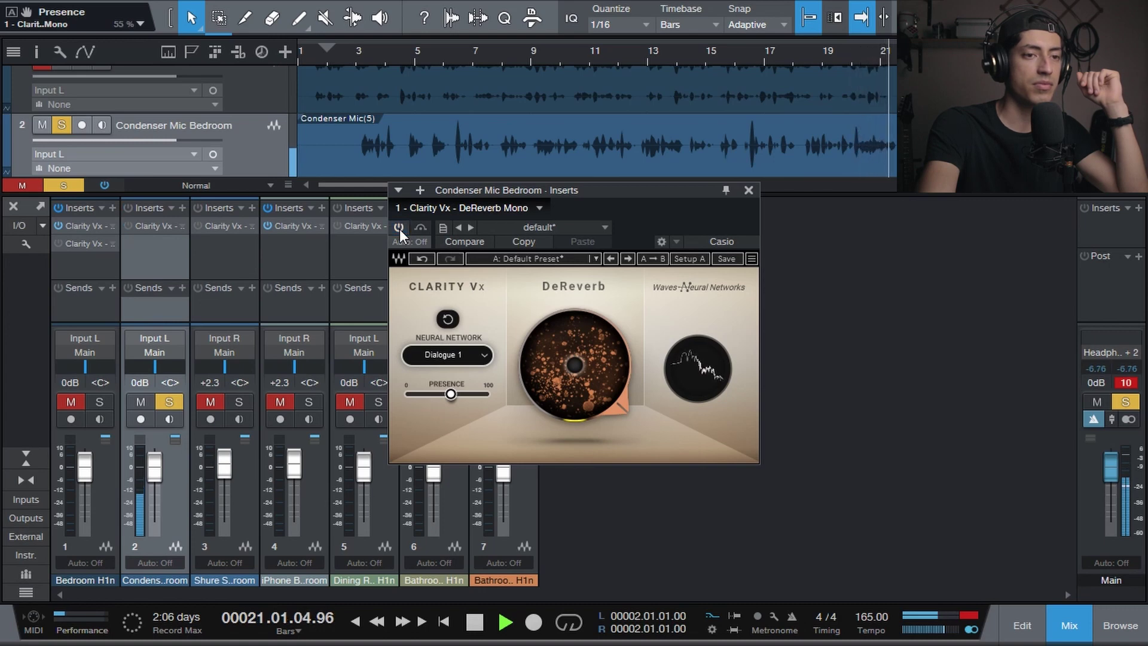
{"action": "left_click", "coordinate": [399, 229]}
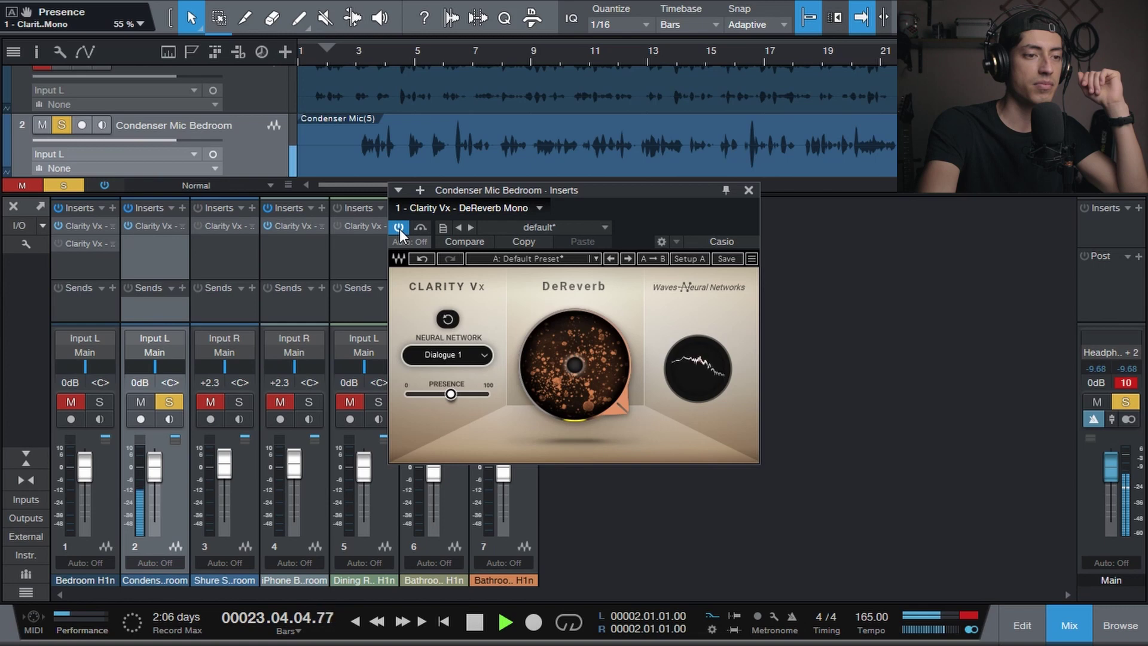
{"action": "key", "text": "space"}
Audition the Condenser Mic Bedroom passage just after bar 6 with DeReverb bypassed and active
{"action": "left_click", "coordinate": [450, 56]}
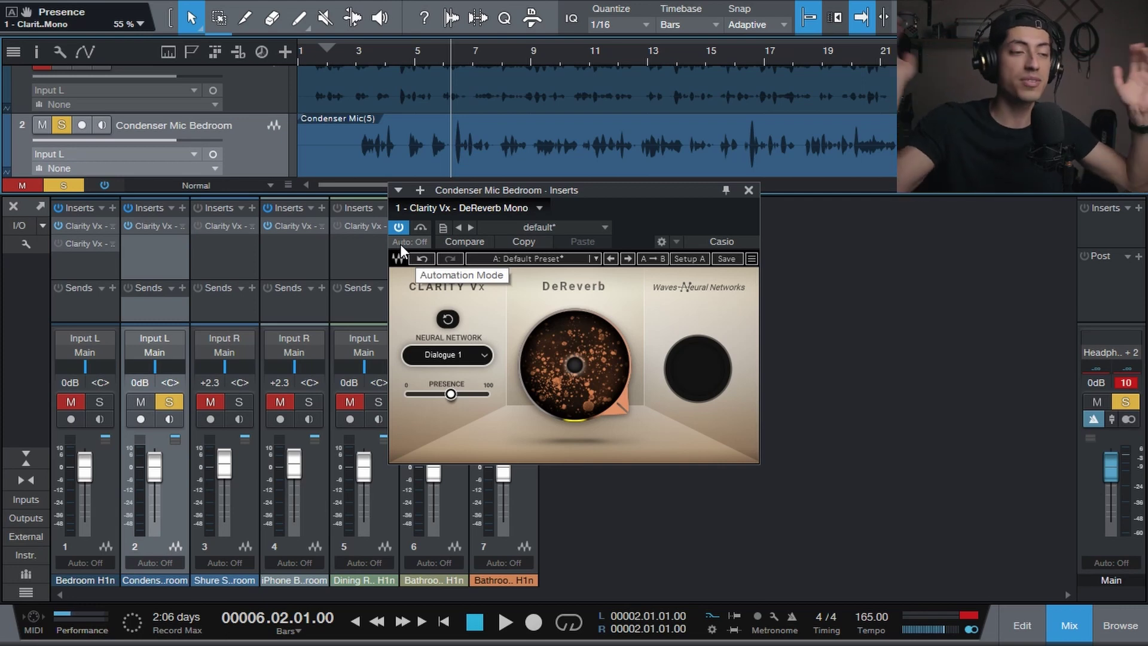
{"action": "left_click", "coordinate": [397, 227]}
{"action": "key", "text": "space"}
{"action": "key", "text": "space"}
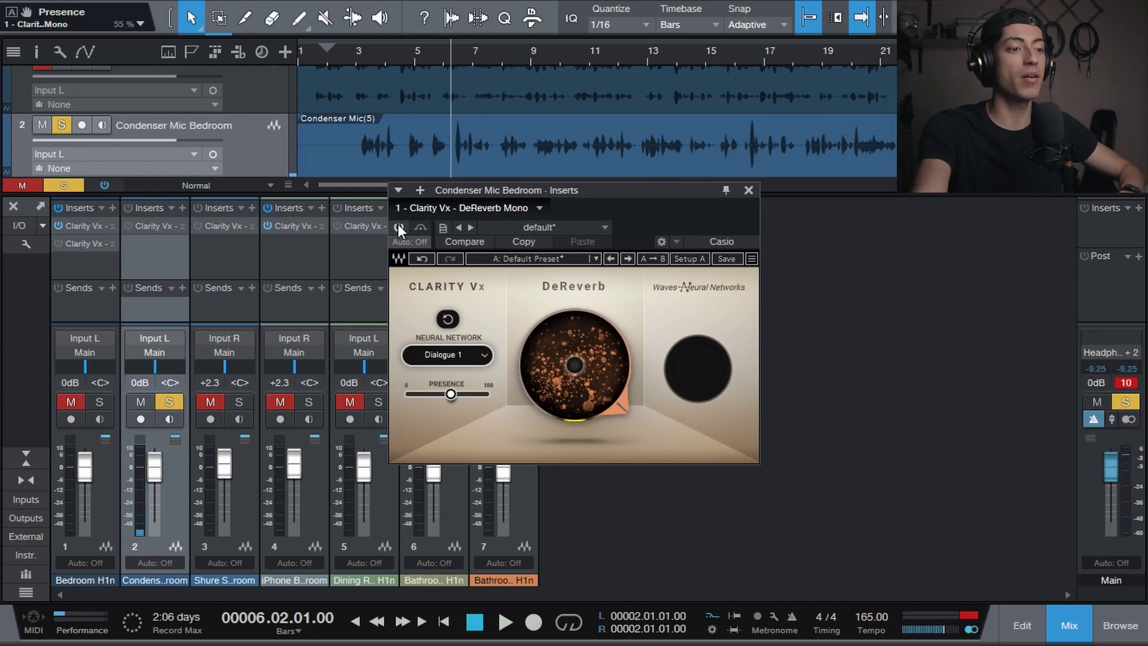
{"action": "key", "text": "space"}
{"action": "left_click", "coordinate": [398, 227]}
{"action": "key", "text": "space"}
Audition the Condenser Mic Bedroom passage from bar 16 repeatedly, switching DeReverb on and off, and finish with it bypassed
{"action": "left_click", "coordinate": [738, 58]}
{"action": "left_click", "coordinate": [399, 227]}
{"action": "key", "text": "space"}
{"action": "key", "text": "space"}
{"action": "key", "text": "space"}
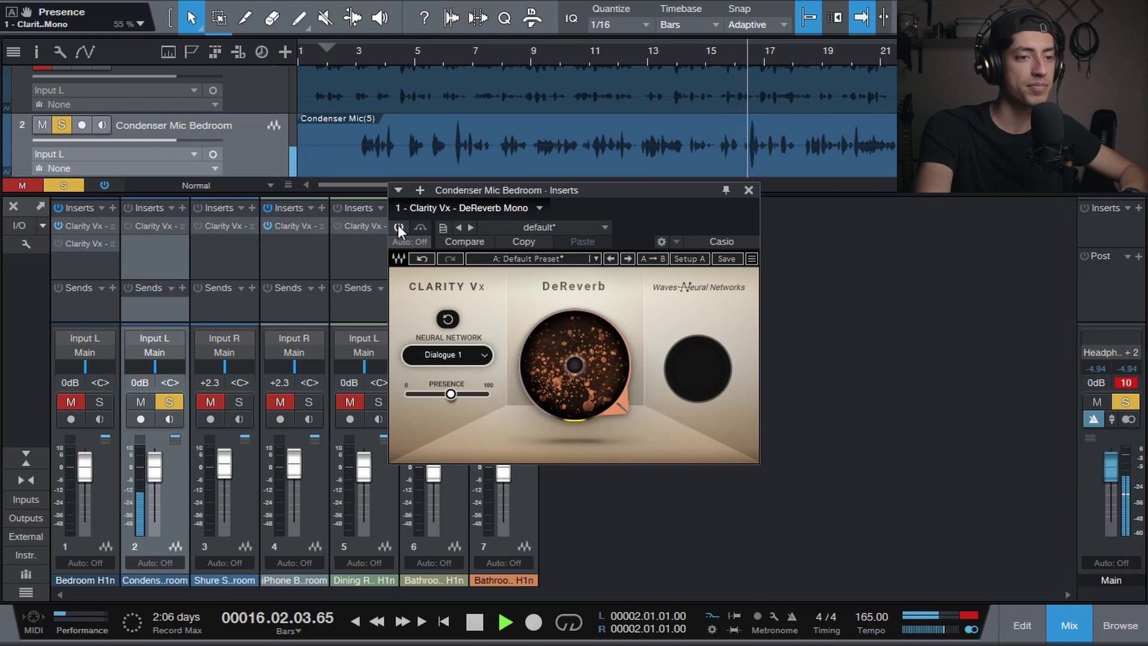
{"action": "key", "text": "space"}
{"action": "left_click", "coordinate": [400, 227]}
{"action": "key", "text": "space"}
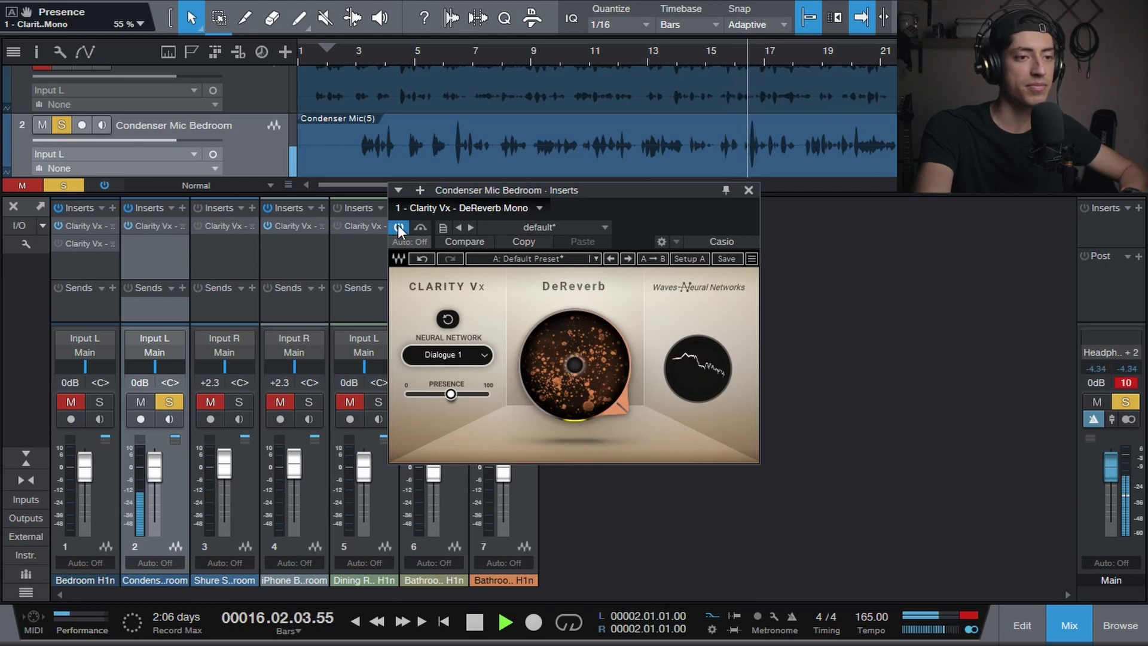
{"action": "left_click", "coordinate": [399, 227]}
{"action": "key", "text": "space"}
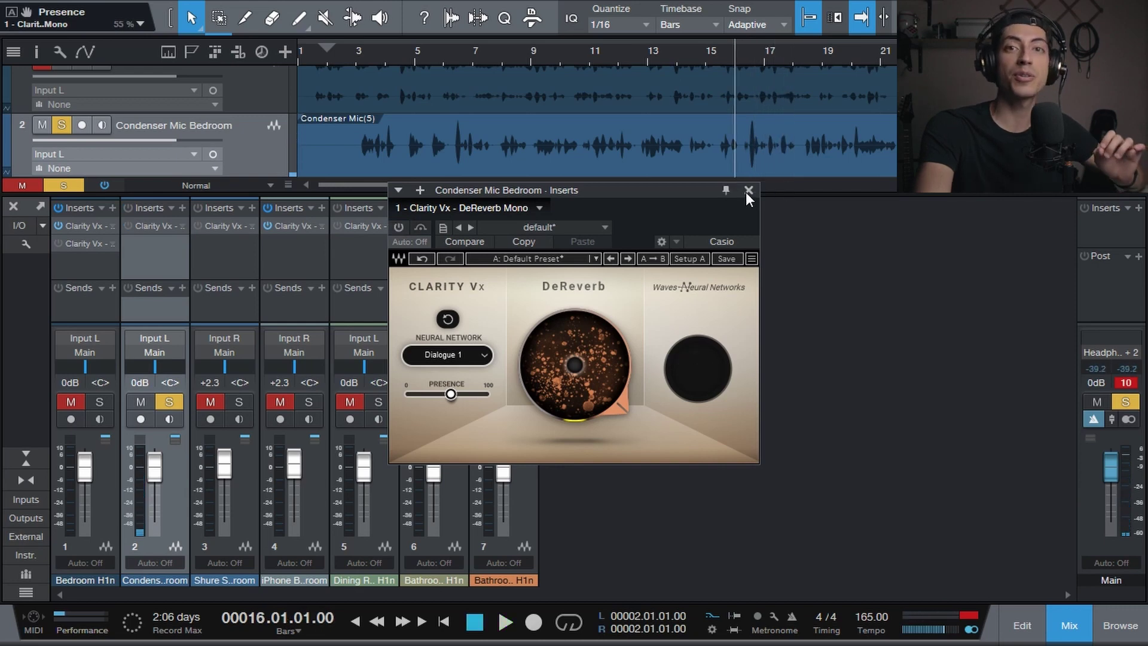
Close the DeReverb window, solo and play the Shure SM57 Bedroom track, and raise its volume to +10.0 dB
{"action": "left_click", "coordinate": [748, 190]}
{"action": "left_click", "coordinate": [255, 335]}
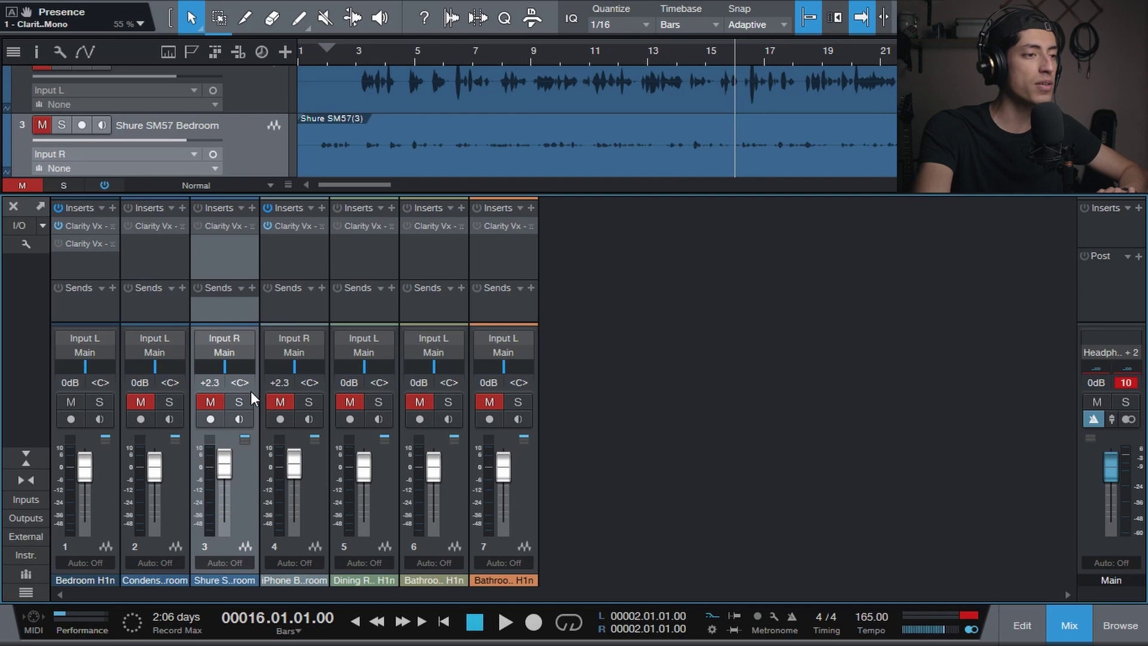
{"action": "left_click", "coordinate": [239, 402]}
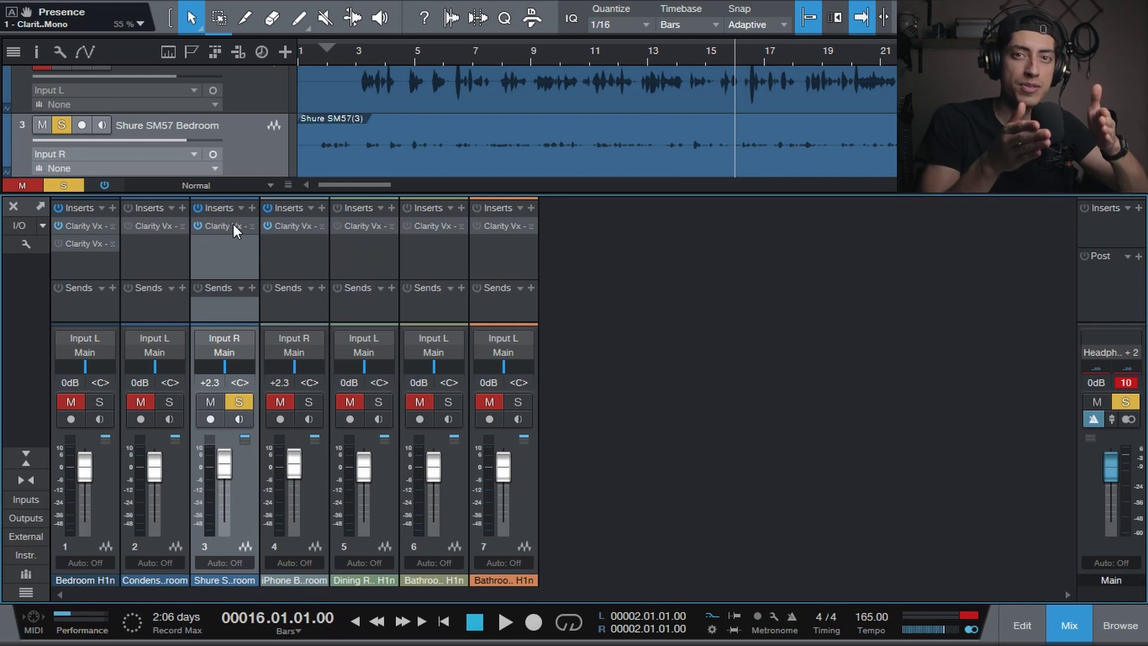
{"action": "key", "text": "space"}
{"action": "left_click_drag", "start_coordinate": [215, 466], "coordinate": [207, 245]}
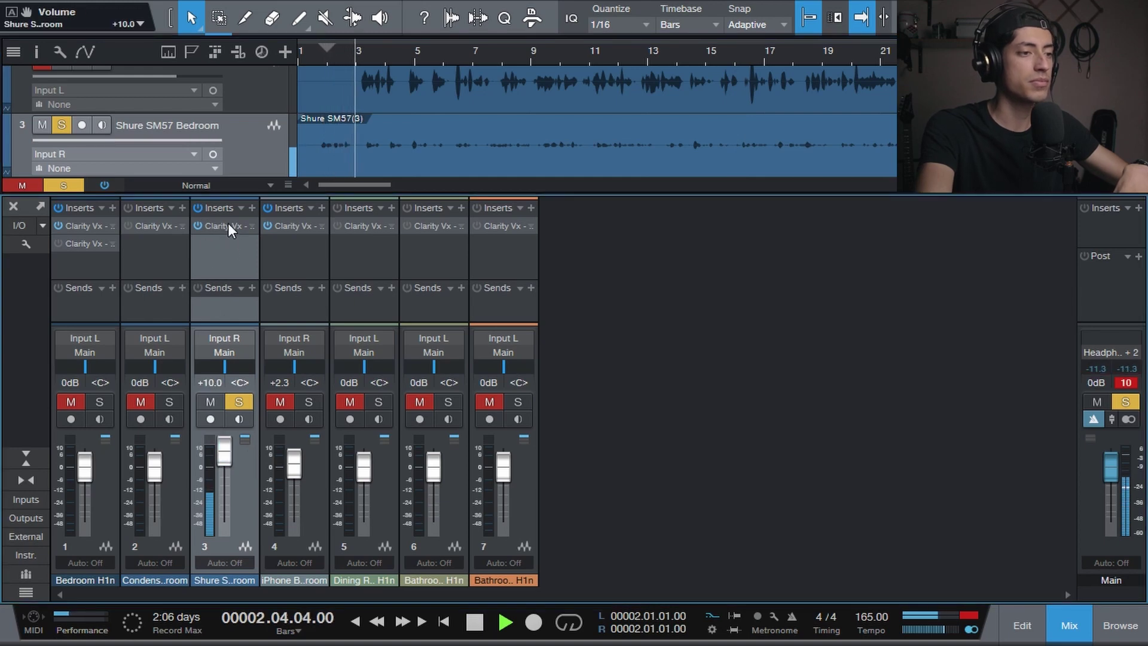
Set DeReverb's reverb reduction on Shure SM57 Bedroom to 92.7, compare it repeatedly with bypass, and stop playback with it bypassed
{"action": "left_click", "coordinate": [228, 225]}
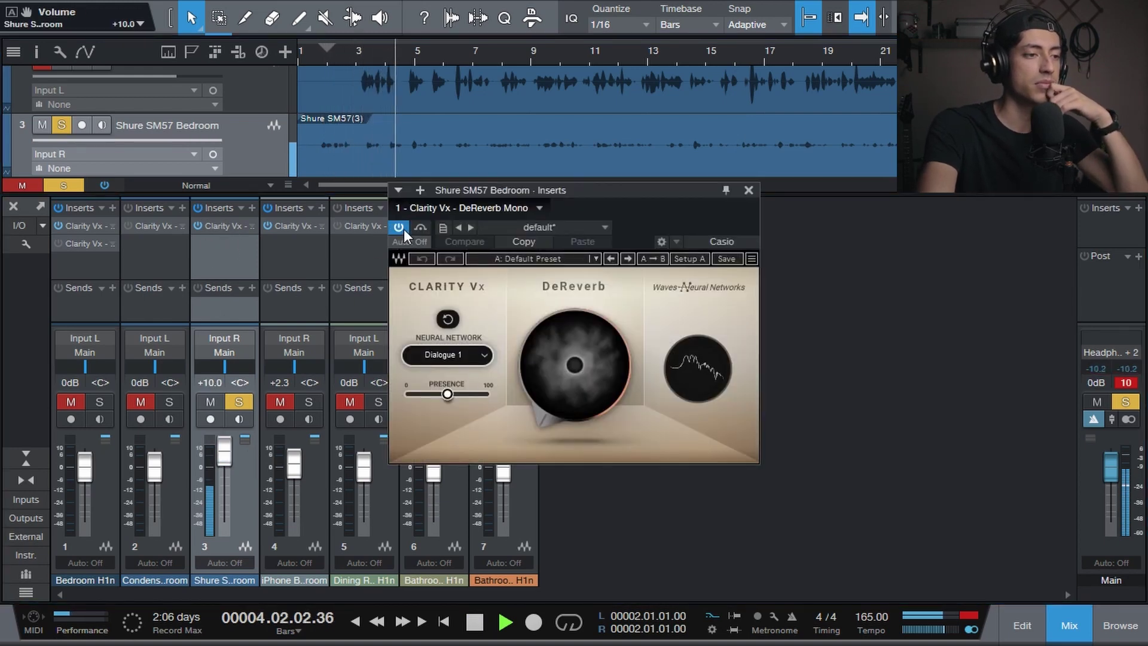
{"action": "left_click_drag", "start_coordinate": [579, 403], "coordinate": [579, 293]}
{"action": "left_click", "coordinate": [399, 227]}
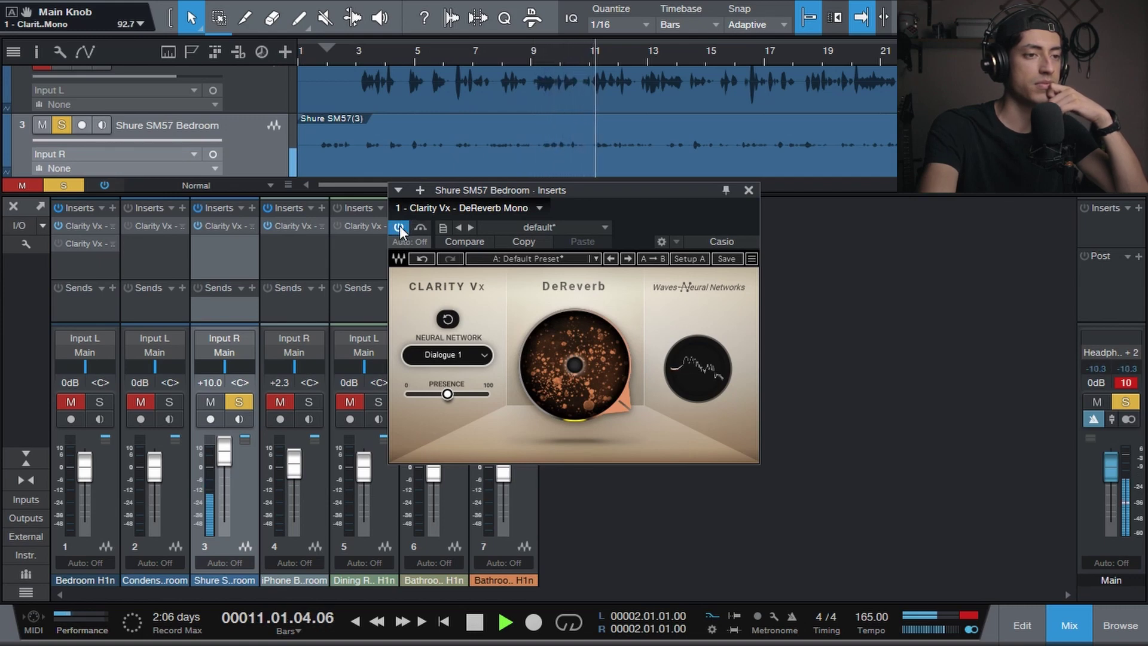
{"action": "left_click", "coordinate": [399, 227]}
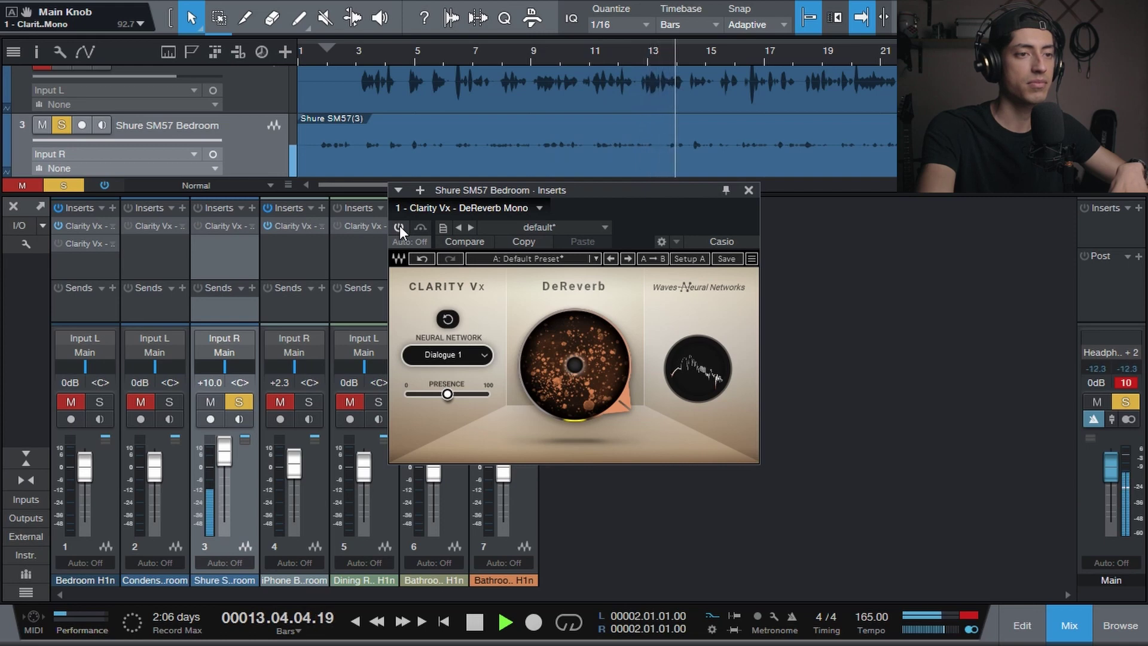
{"action": "left_click", "coordinate": [400, 226]}
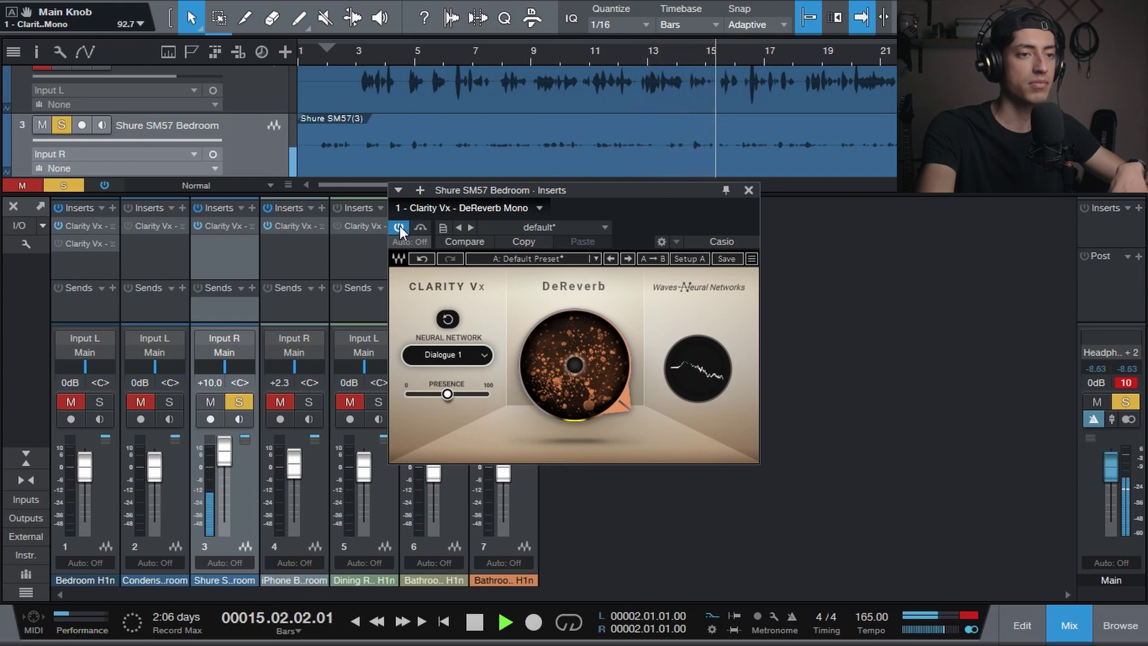
{"action": "left_click", "coordinate": [400, 226]}
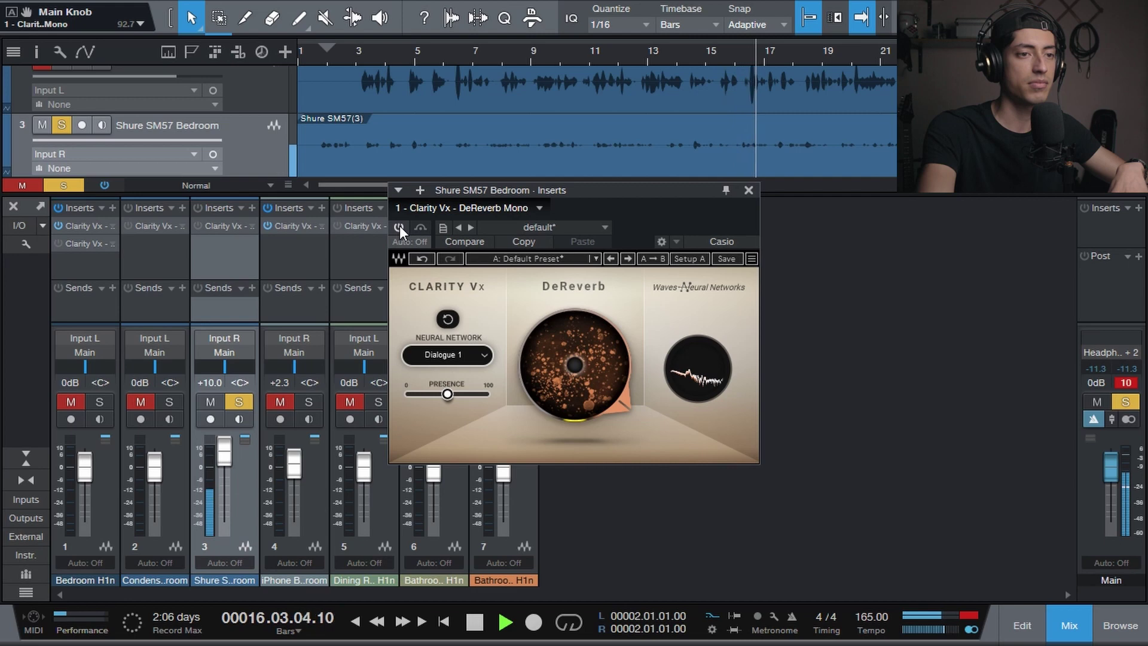
{"action": "left_click", "coordinate": [400, 226]}
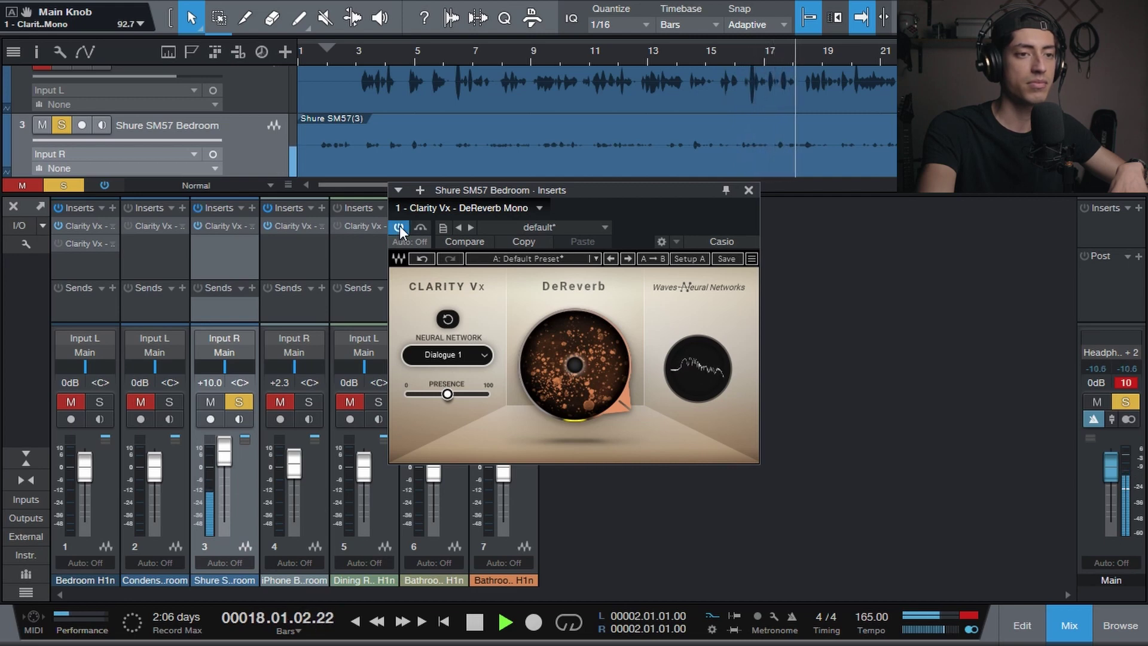
{"action": "key", "text": "space"}
{"action": "left_click", "coordinate": [400, 226]}
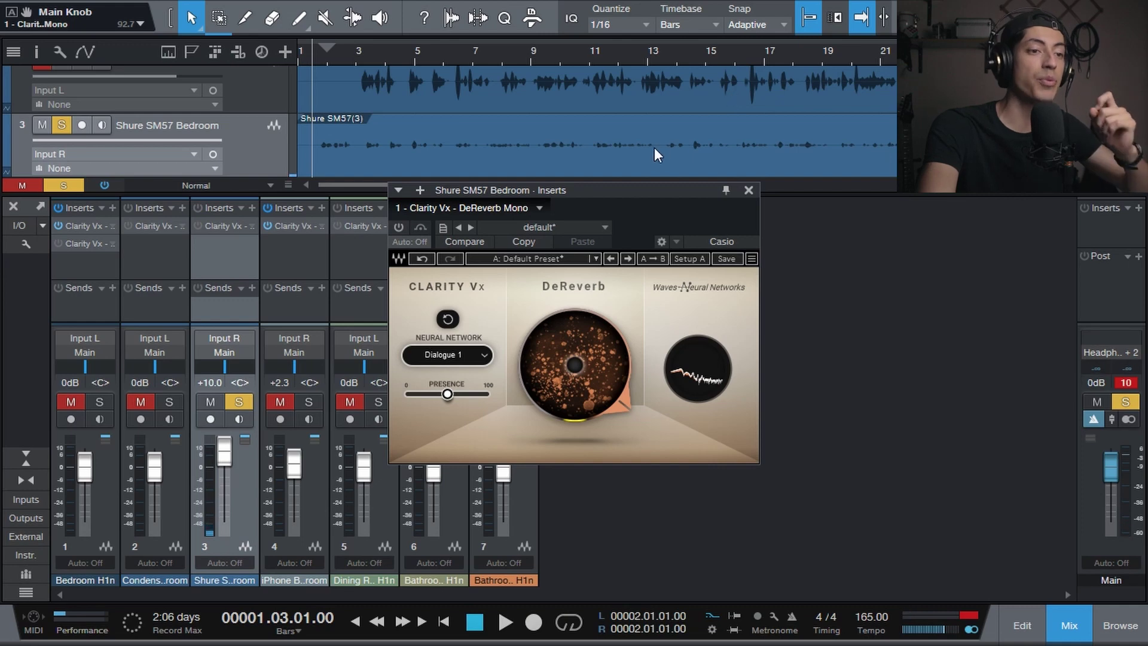
Close the Shure SM57 DeReverb window, solo the iPhone Bedroom track instead, and open its DeReverb insert
{"action": "left_click", "coordinate": [748, 190]}
{"action": "scroll", "coordinate": [376, 130], "scroll_direction": "down", "scroll_amount": 1}
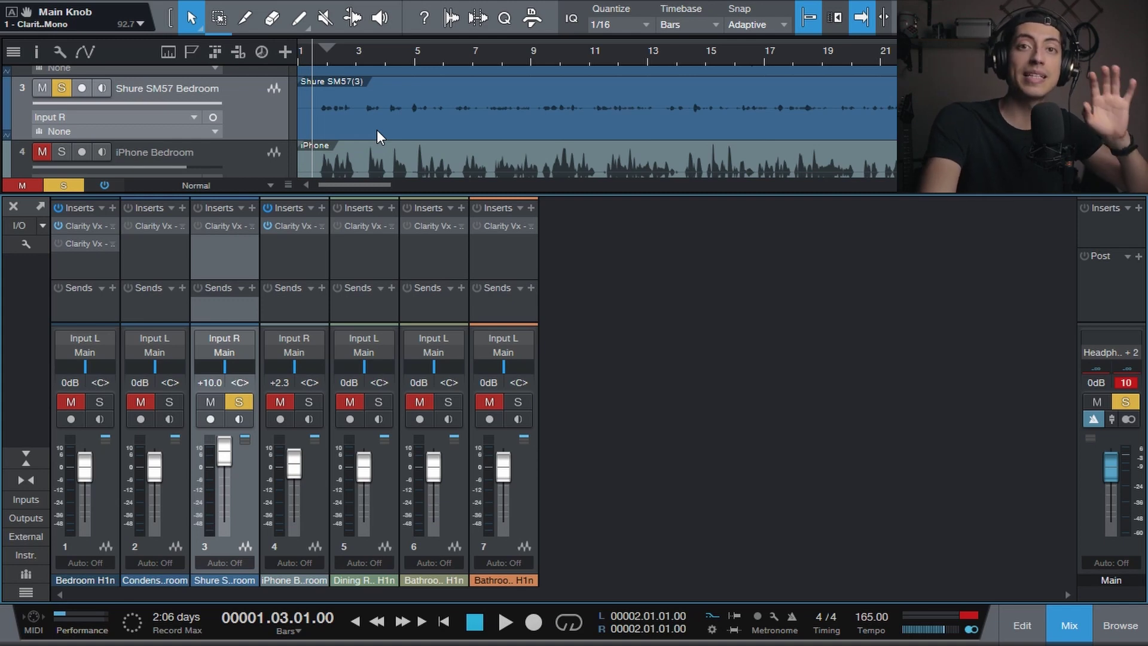
{"action": "left_click", "coordinate": [283, 275]}
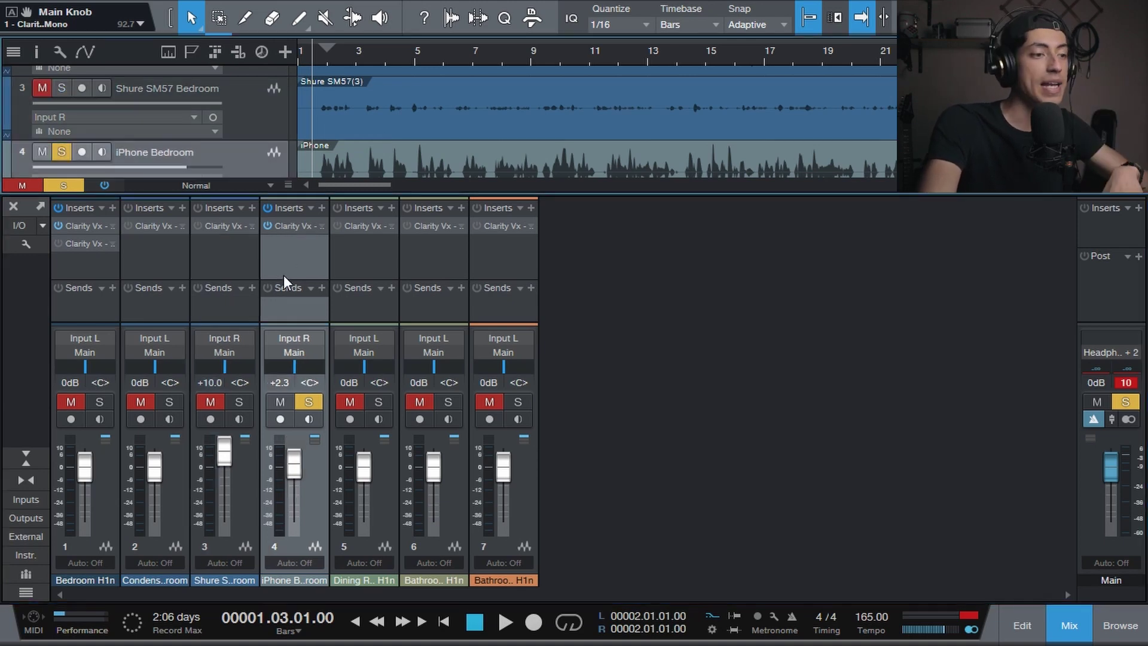
{"action": "left_click", "coordinate": [297, 226]}
Play iPhone Bedroom with reverb reduction at 0.3, raise it to 100, compare with bypass, and stop with DeReverb bypassed
{"action": "left_click_drag", "start_coordinate": [570, 325], "coordinate": [570, 418]}
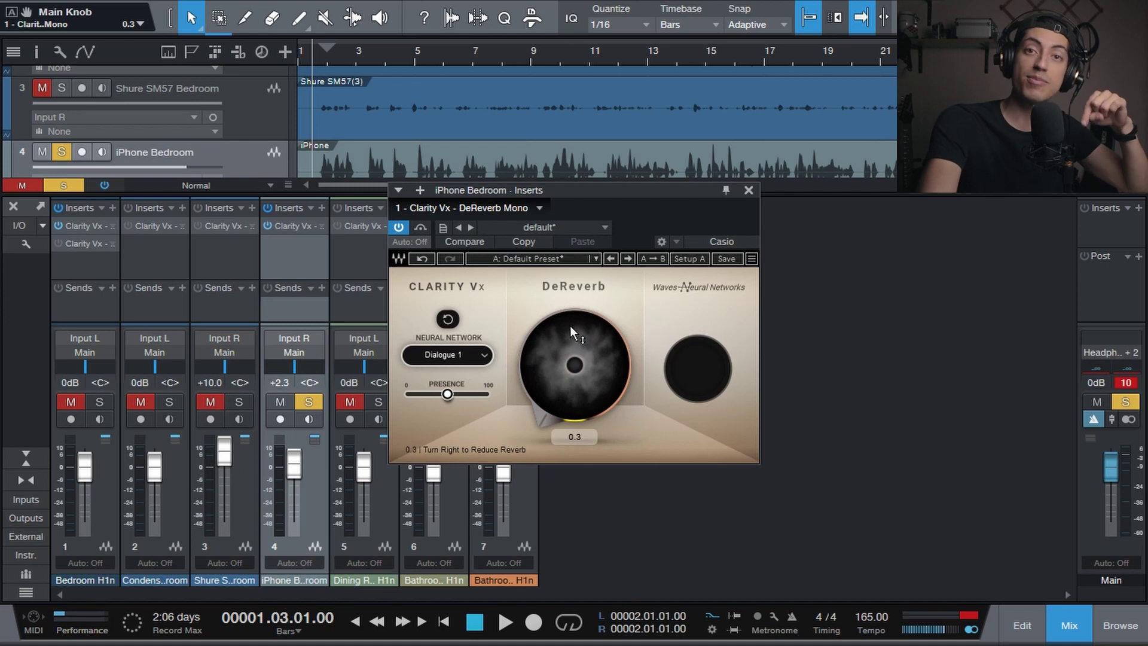
{"action": "key", "text": "space"}
{"action": "left_click_drag", "start_coordinate": [567, 401], "coordinate": [567, 311]}
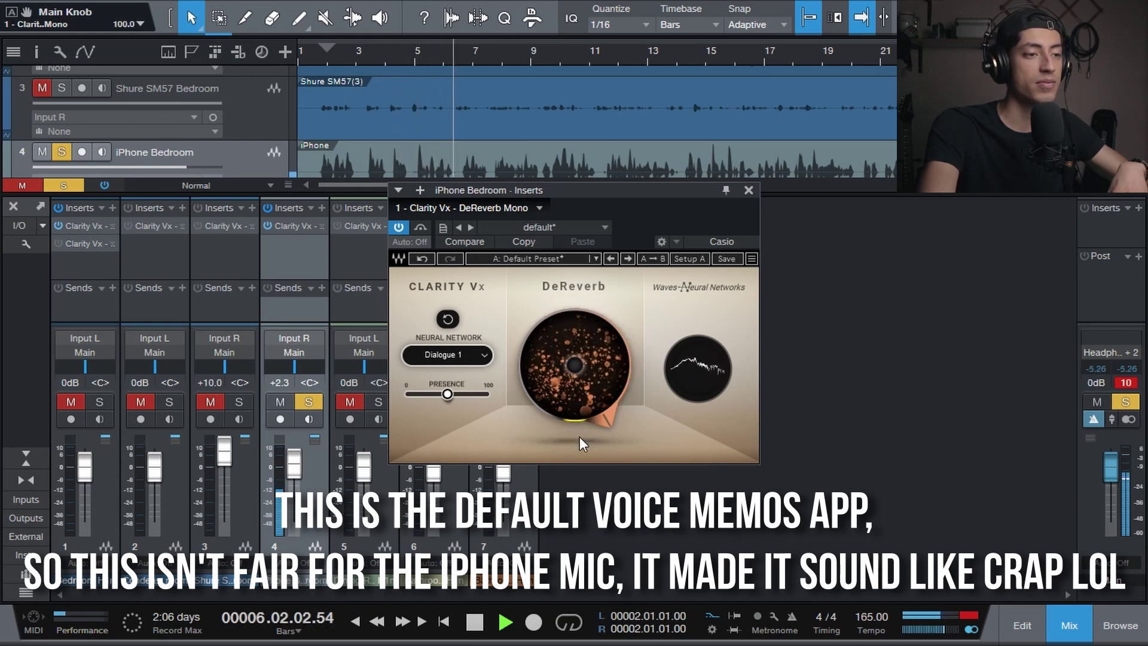
{"action": "left_click", "coordinate": [399, 228]}
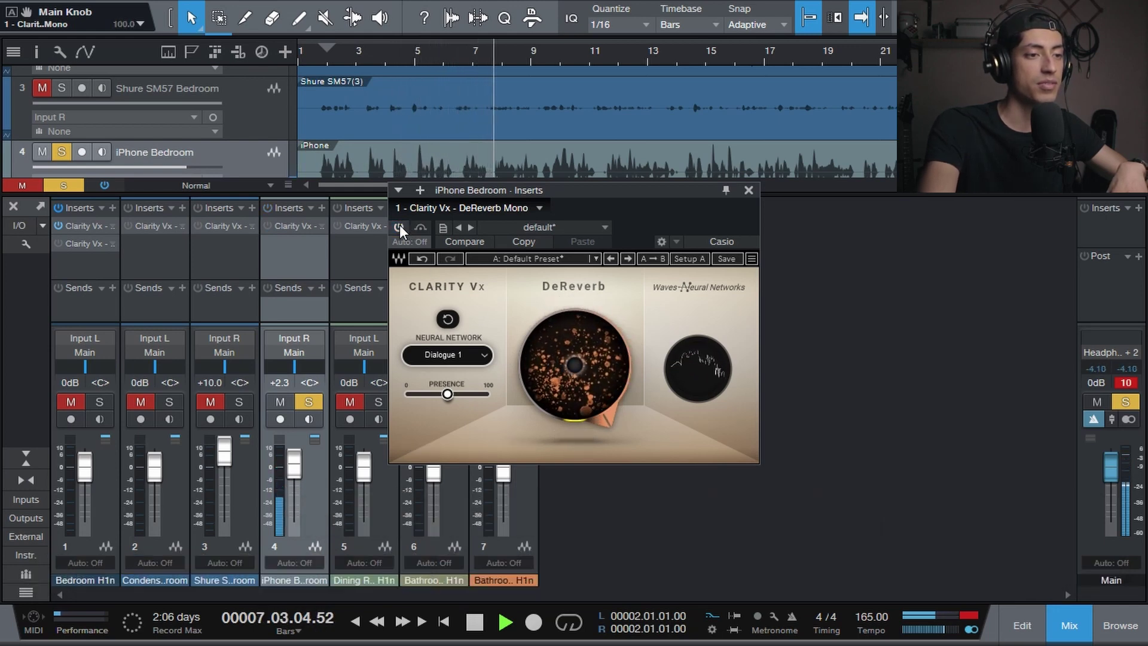
{"action": "left_click", "coordinate": [400, 227]}
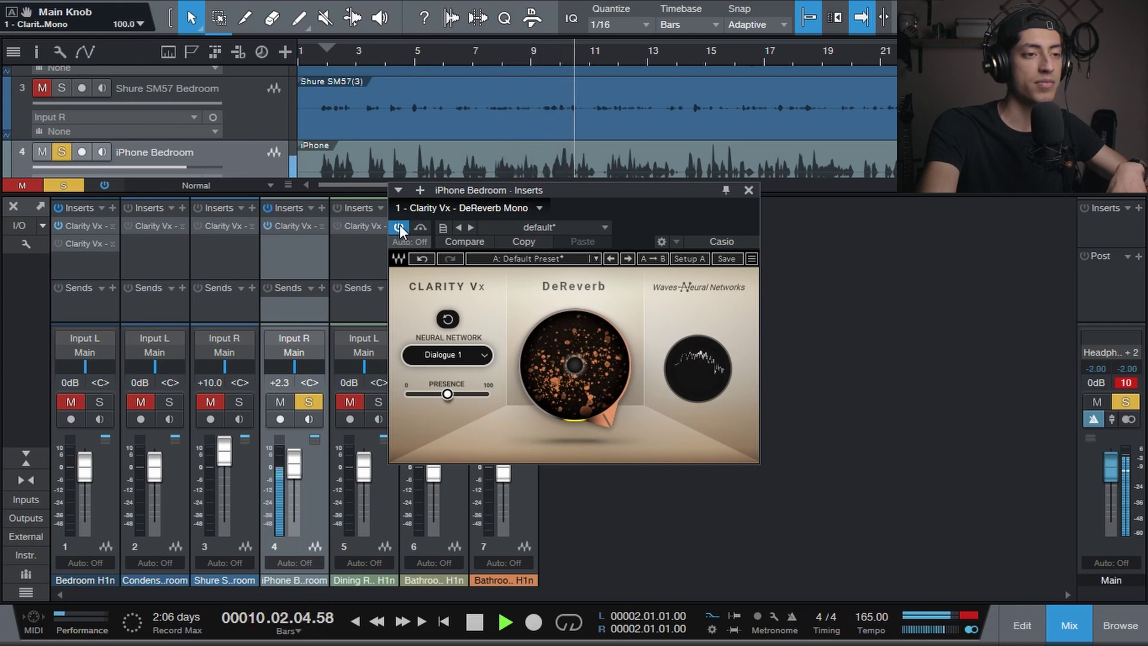
{"action": "left_click", "coordinate": [399, 227]}
{"action": "key", "text": "space"}
Solo the Dining Room H1n track, activate its DeReverb insert, and play the recording with reverb reduction at 0.0
{"action": "scroll", "coordinate": [537, 73], "scroll_direction": "down", "scroll_amount": 2}
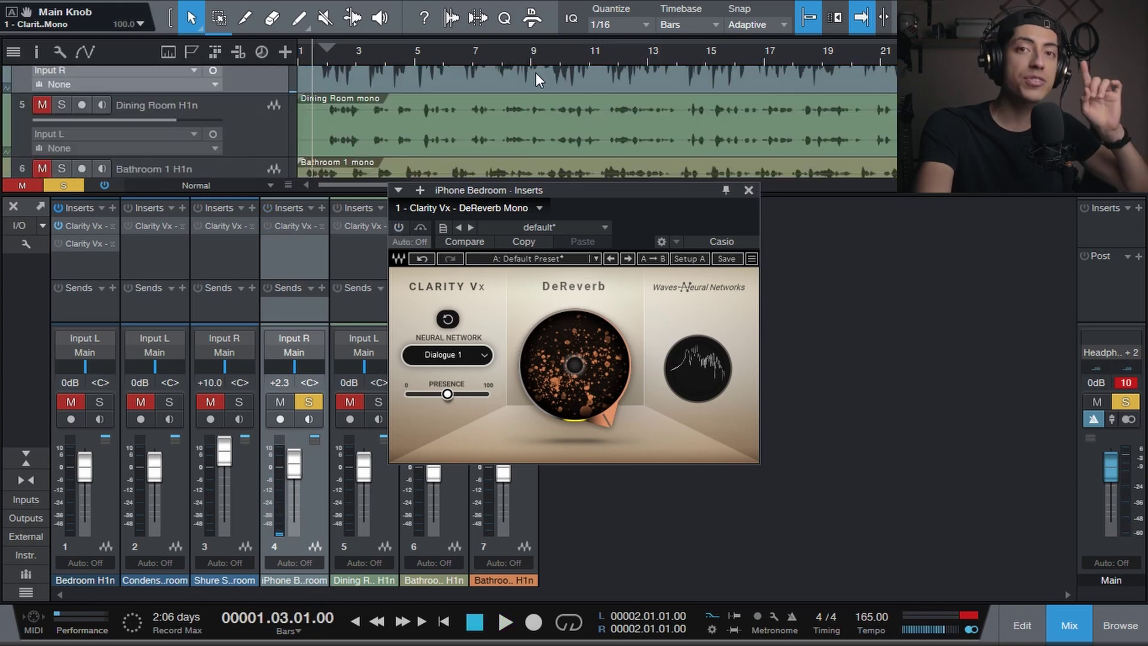
{"action": "left_click", "coordinate": [239, 140]}
{"action": "left_click", "coordinate": [400, 228]}
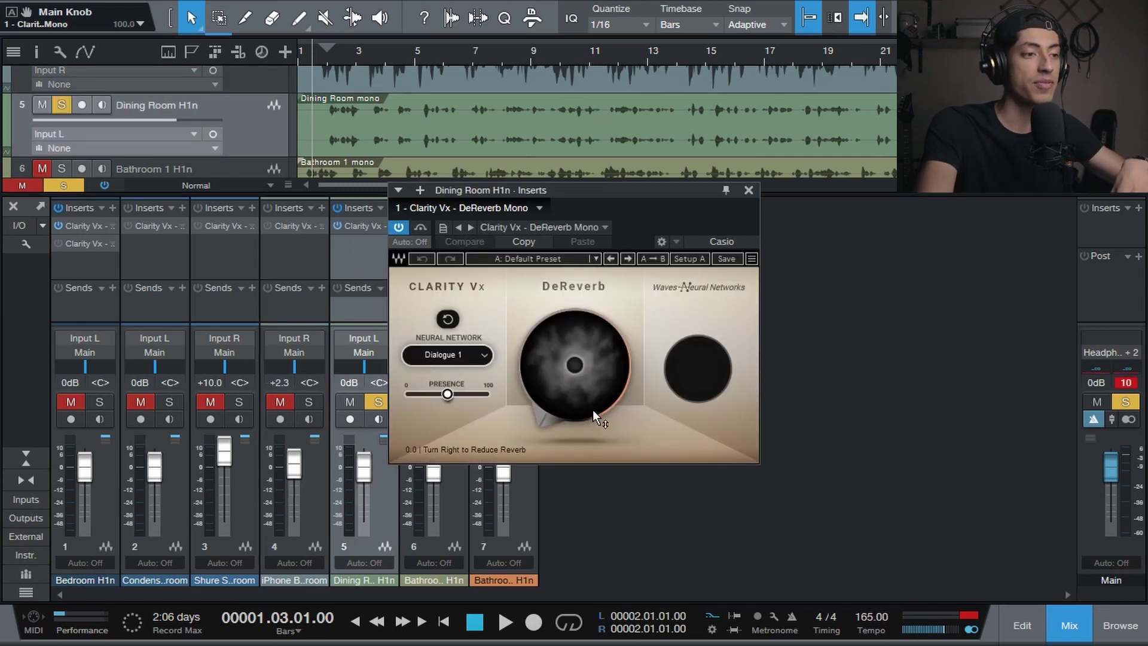
{"action": "key", "text": "space"}
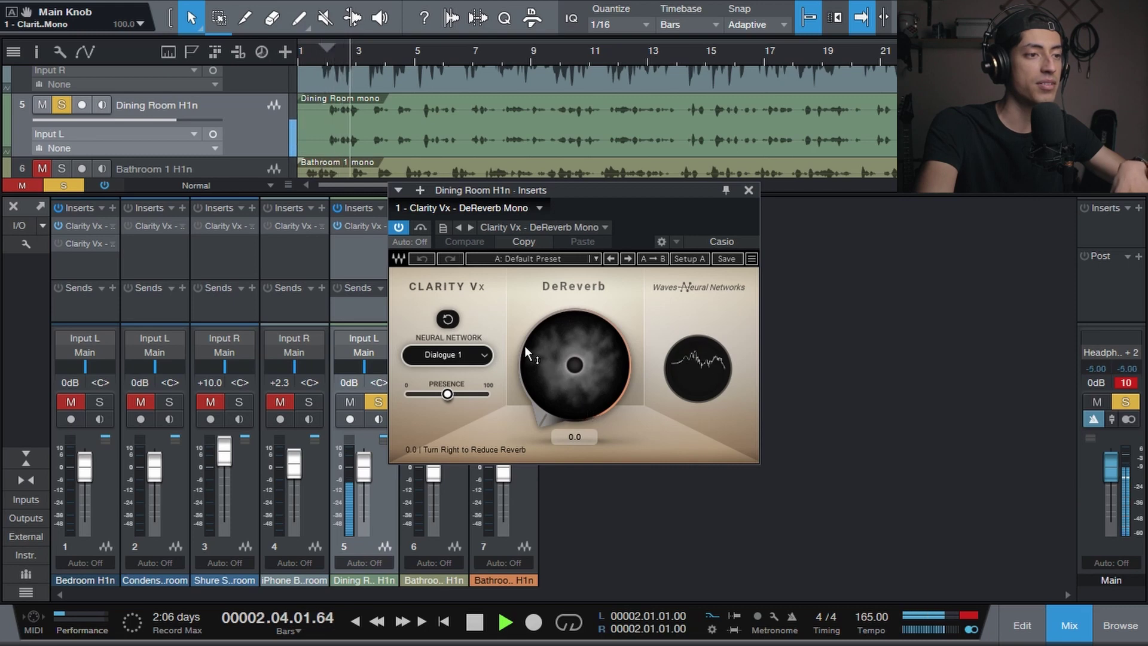
{"action": "key", "text": "space"}
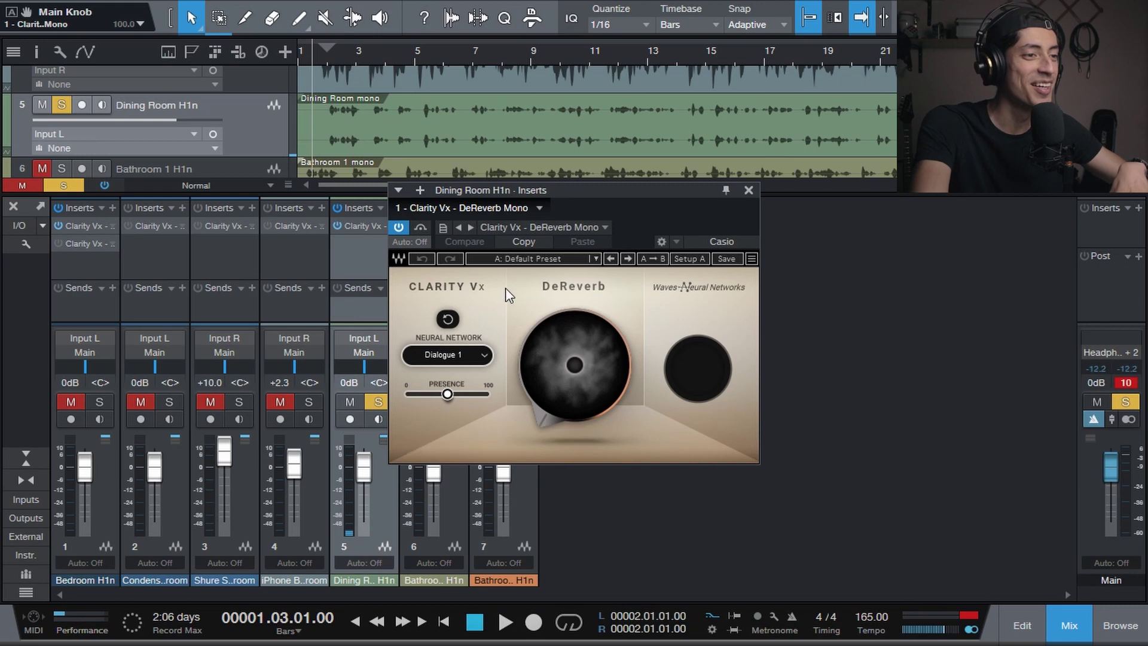
{"action": "key", "text": "space"}
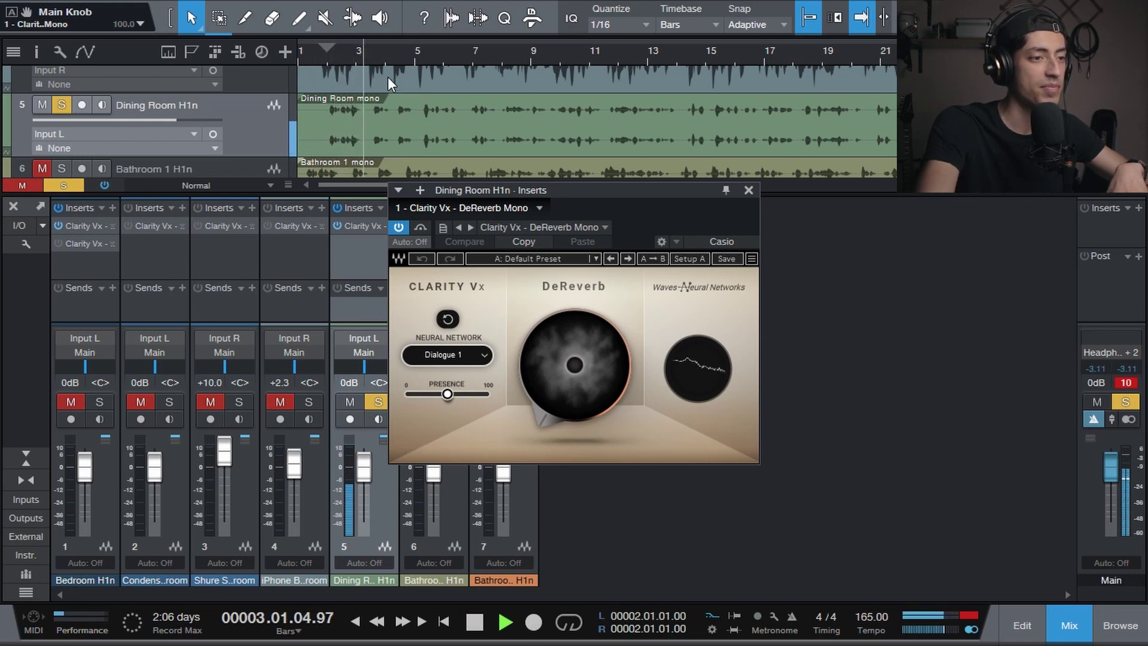
Raise reverb reduction on Dining Room H1n to 100 during playback, compare it with bypass, and stop playback
{"action": "left_click_drag", "start_coordinate": [559, 415], "coordinate": [560, 352]}
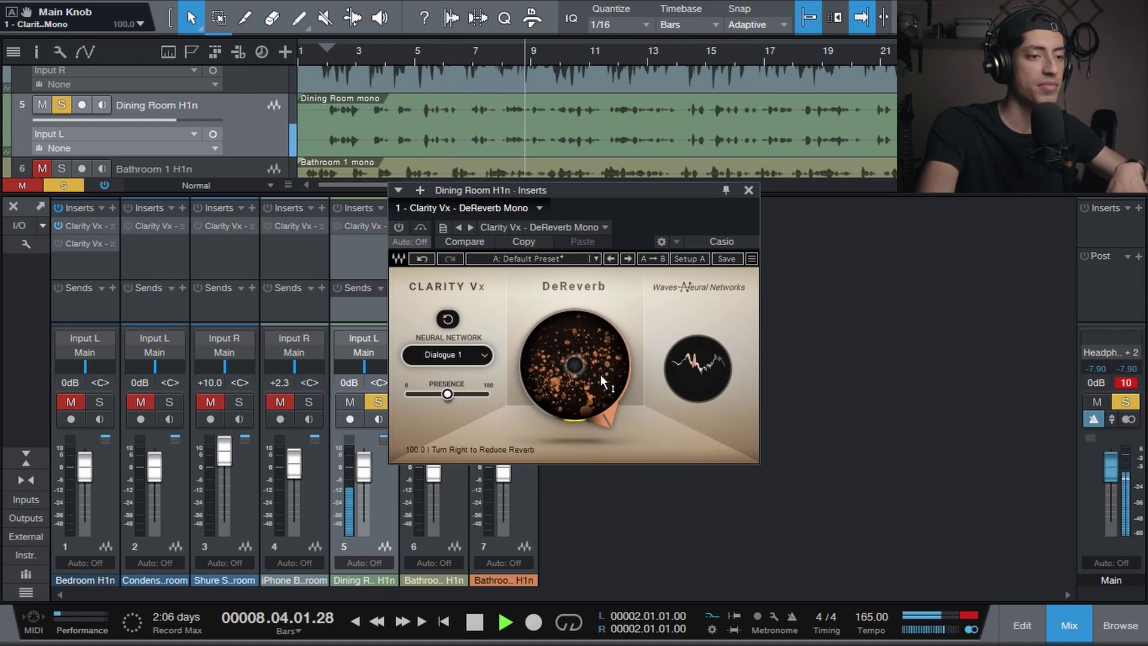
{"action": "left_click", "coordinate": [398, 227]}
{"action": "left_click", "coordinate": [400, 229]}
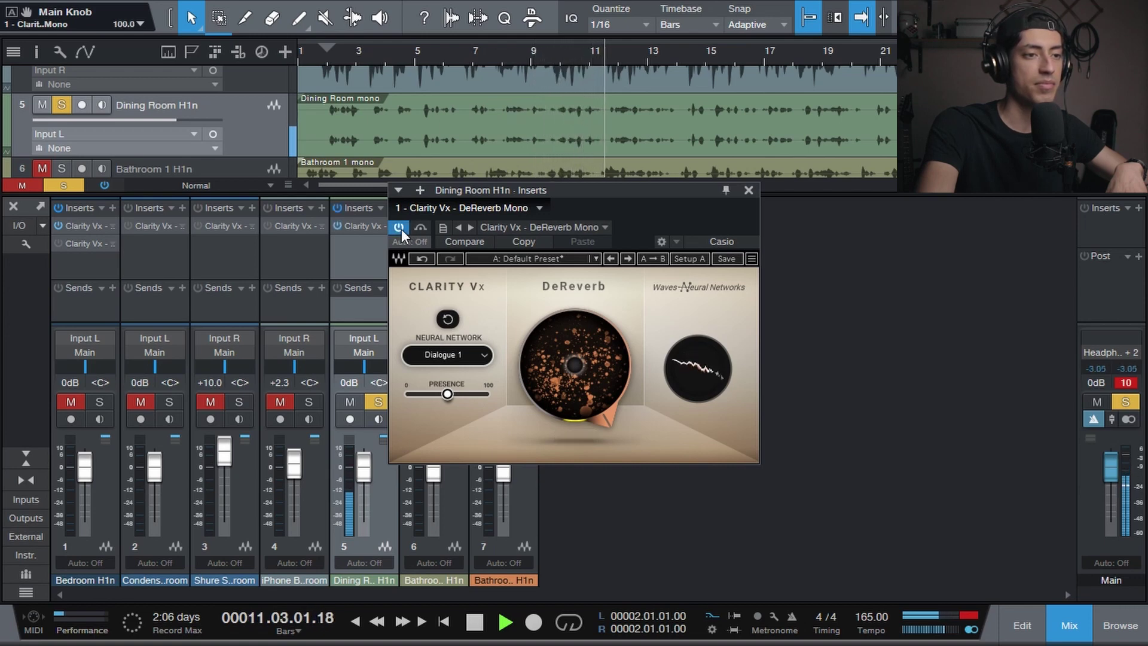
{"action": "left_click", "coordinate": [401, 229]}
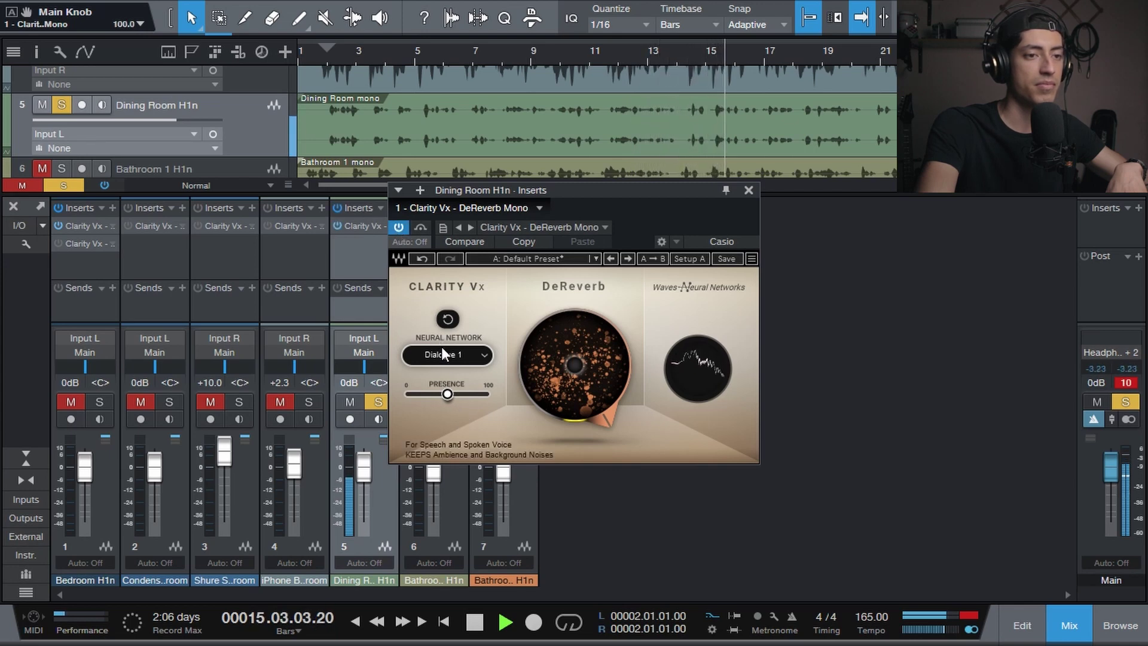
{"action": "left_click", "coordinate": [395, 228]}
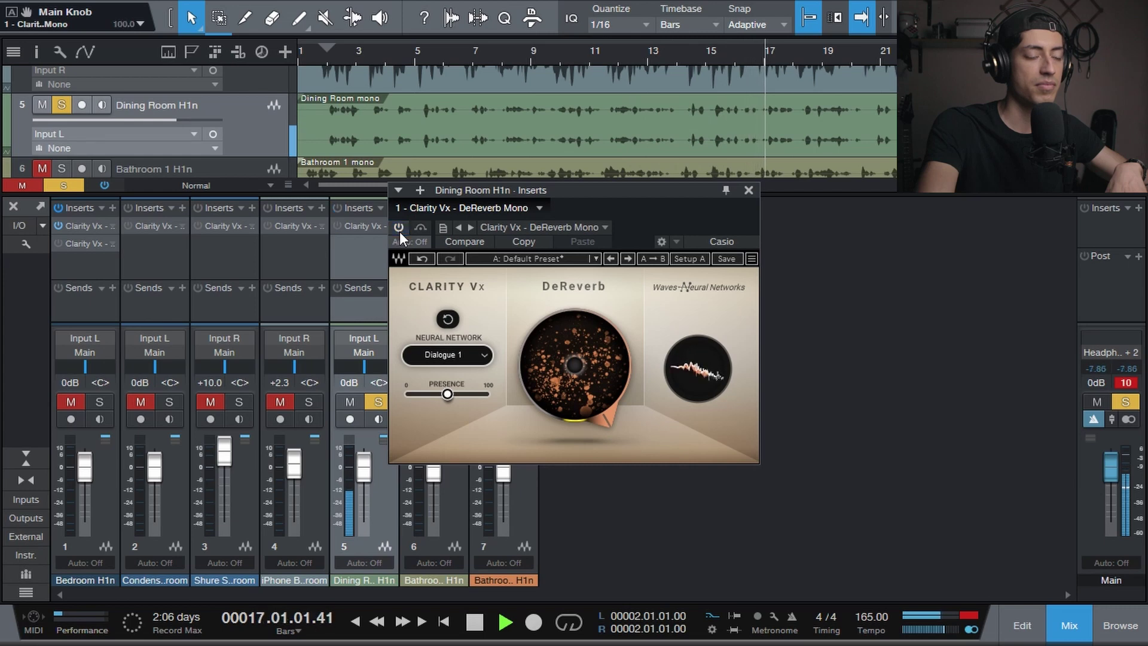
{"action": "key", "text": "space"}
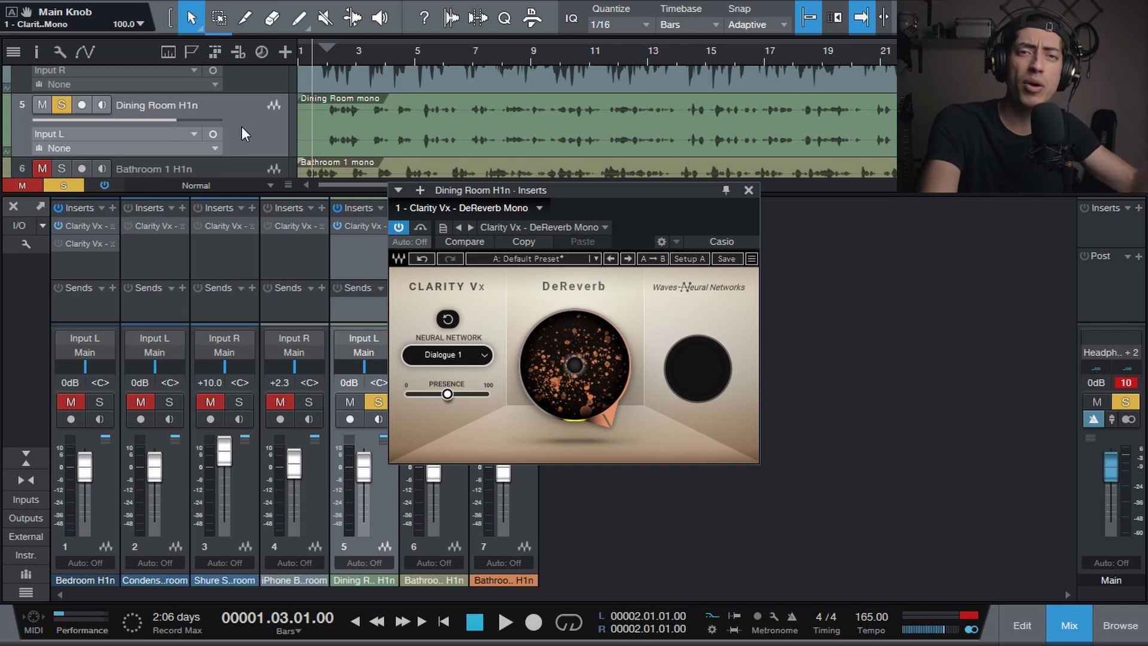
{"action": "scroll", "coordinate": [241, 127], "scroll_direction": "down", "scroll_amount": 1}
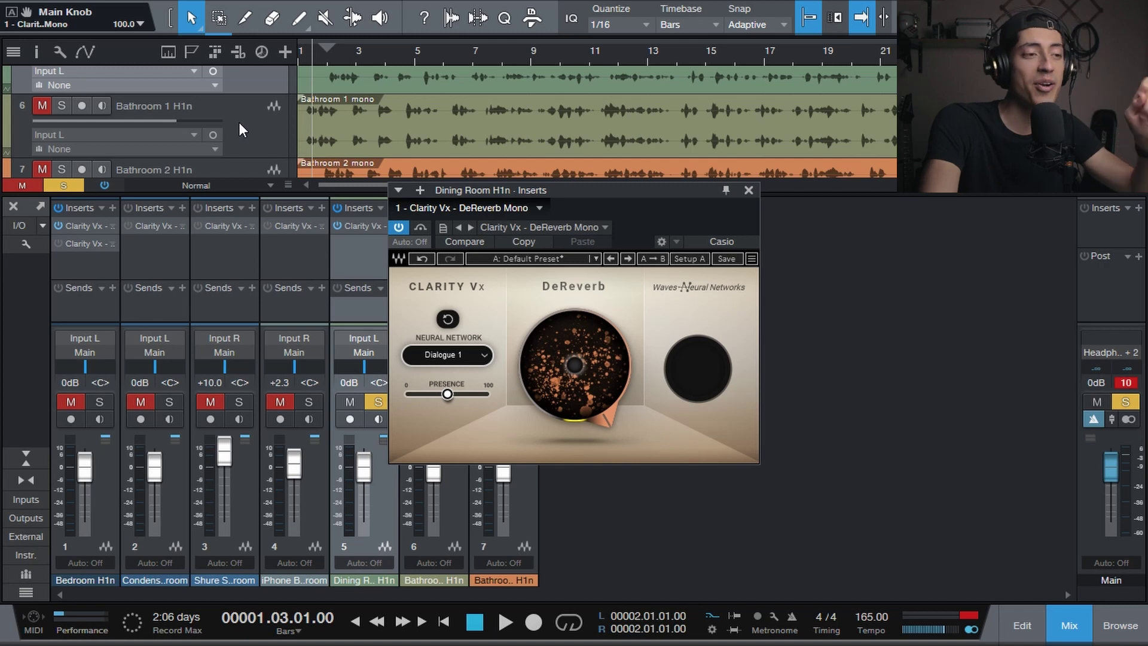
{"action": "scroll", "coordinate": [250, 133], "scroll_direction": "up", "scroll_amount": 1}
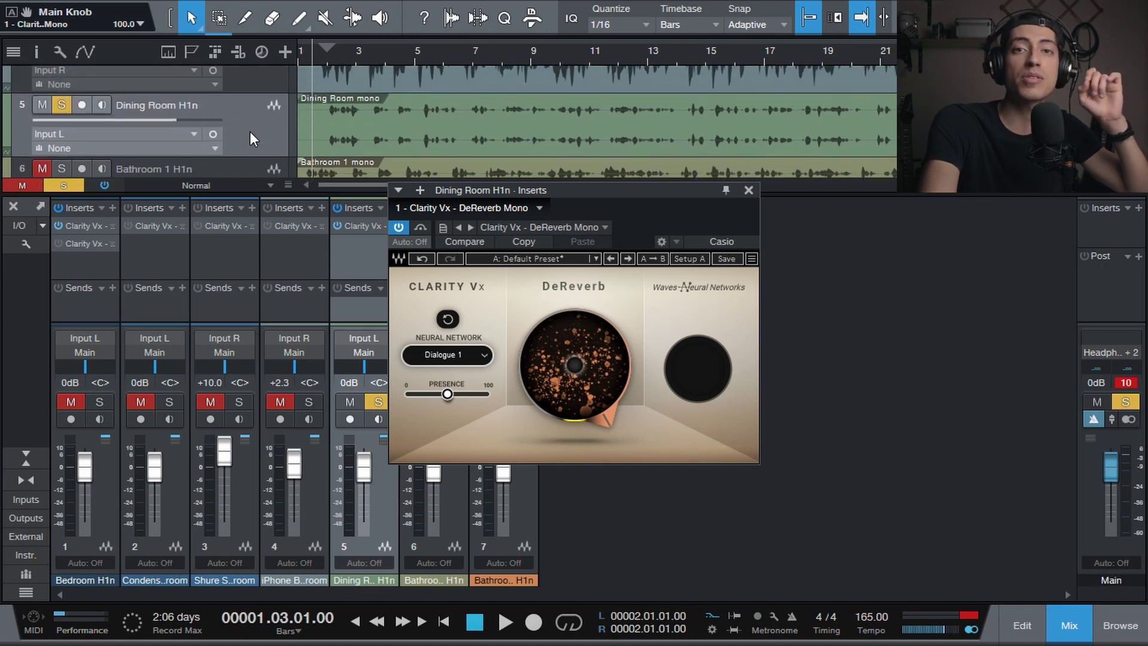
Solo the Bathroom 1 H1n track, play it, activate its DeReverb insert, and raise reverb reduction to 100
{"action": "key", "text": "Down"}
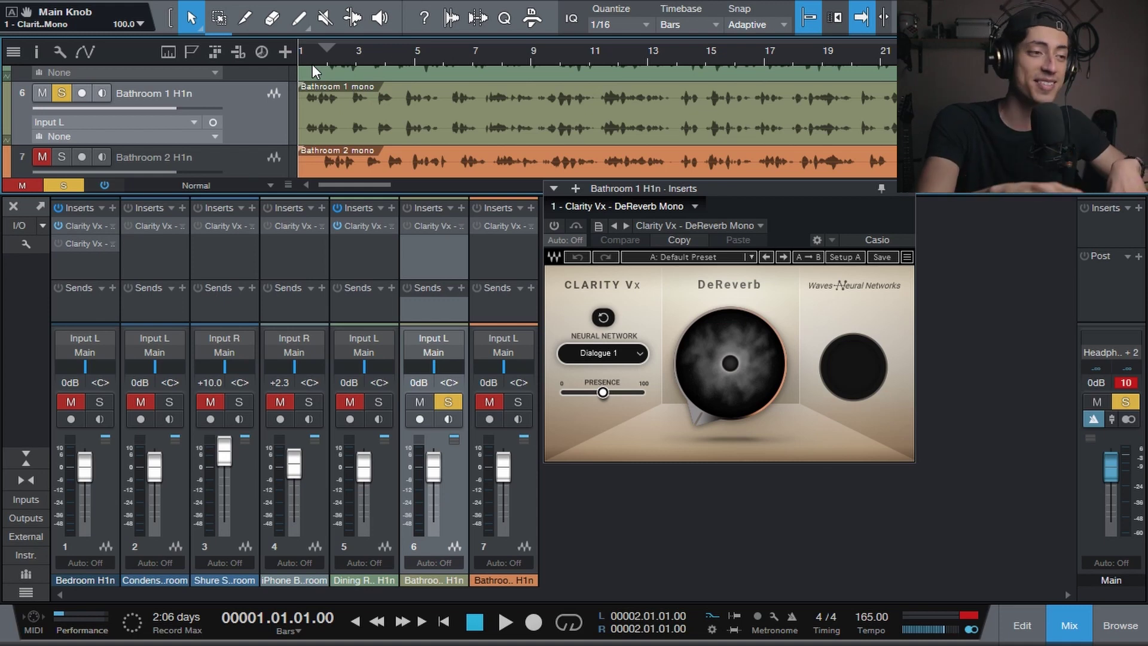
{"action": "key", "text": "space"}
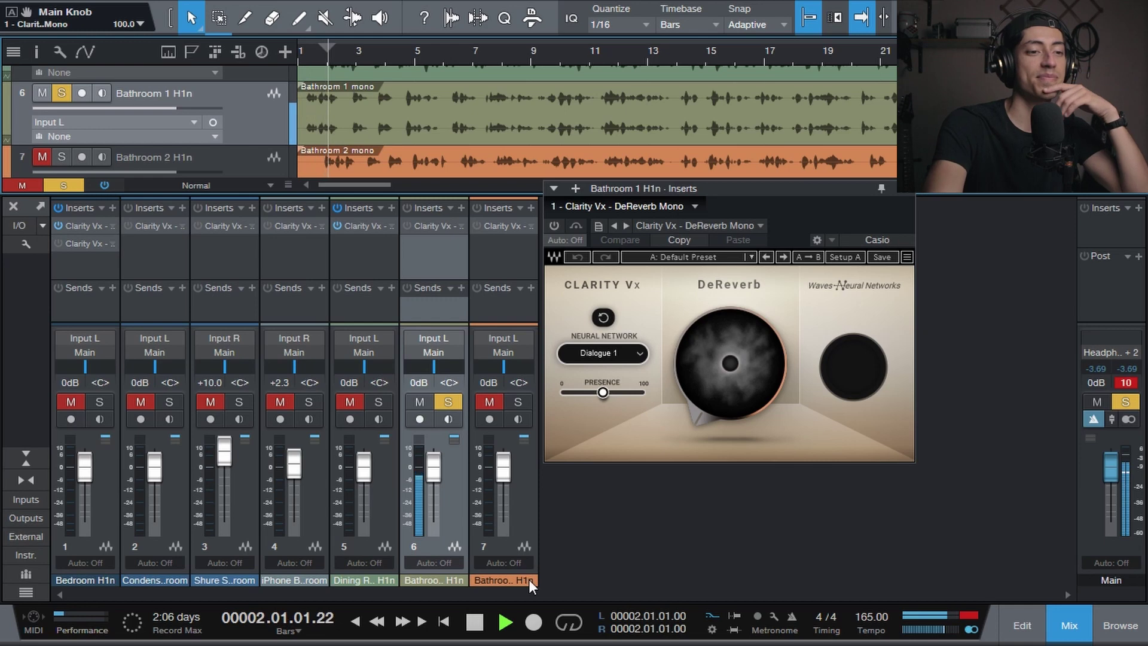
{"action": "left_click", "coordinate": [554, 225]}
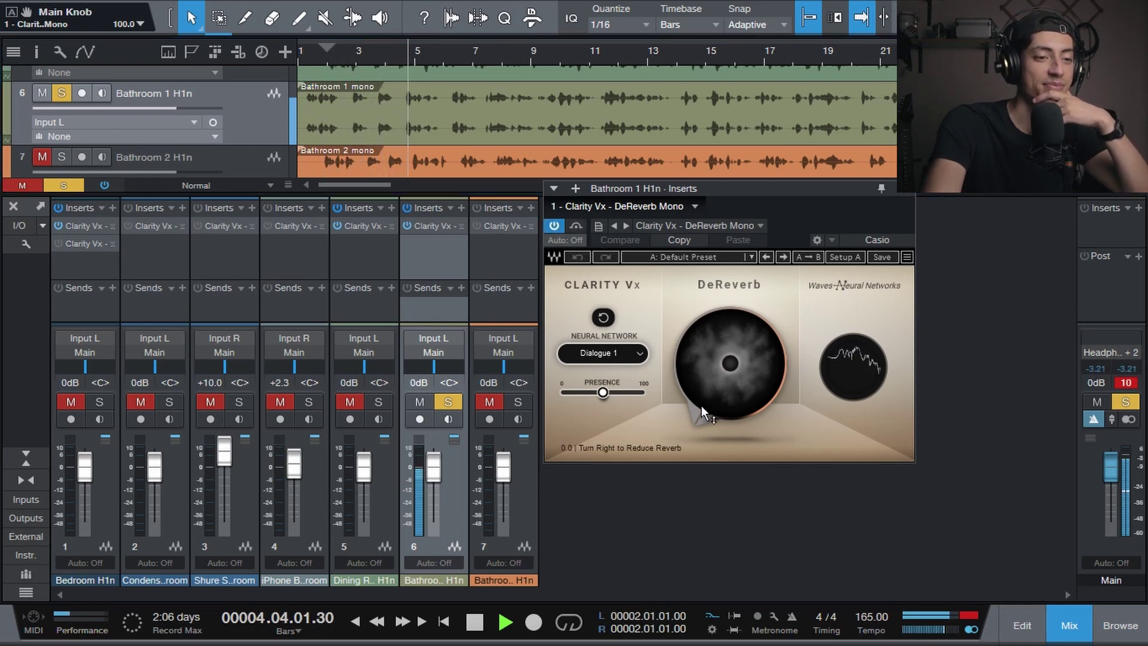
{"action": "left_click_drag", "start_coordinate": [726, 413], "coordinate": [727, 407]}
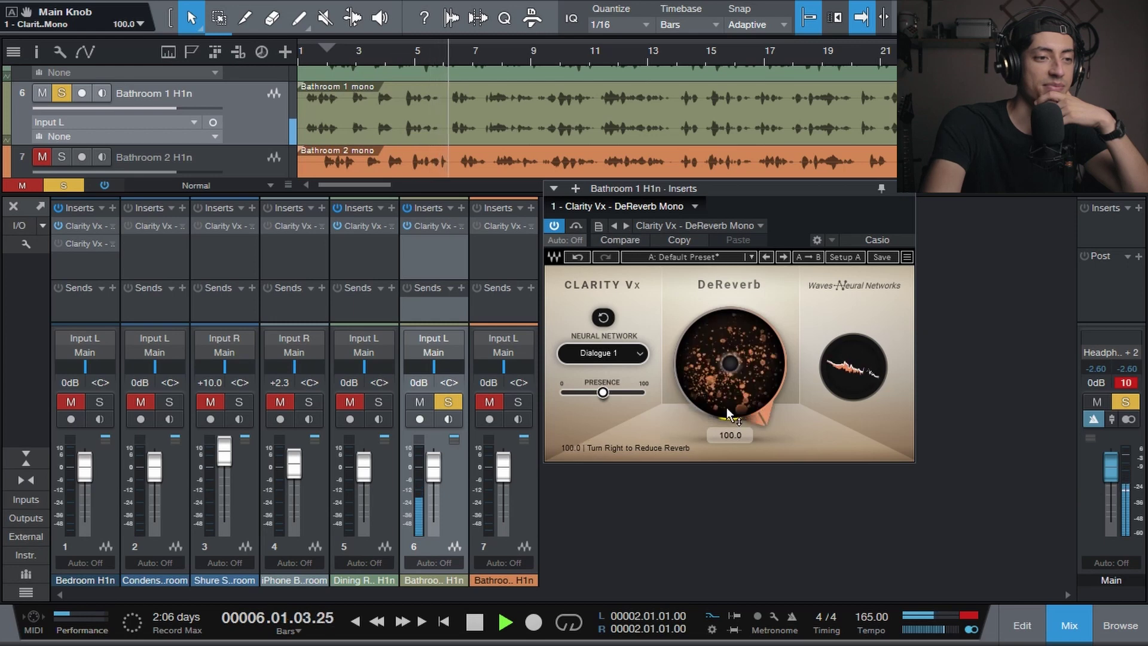
{"action": "left_click_drag", "start_coordinate": [715, 350], "coordinate": [750, 393]}
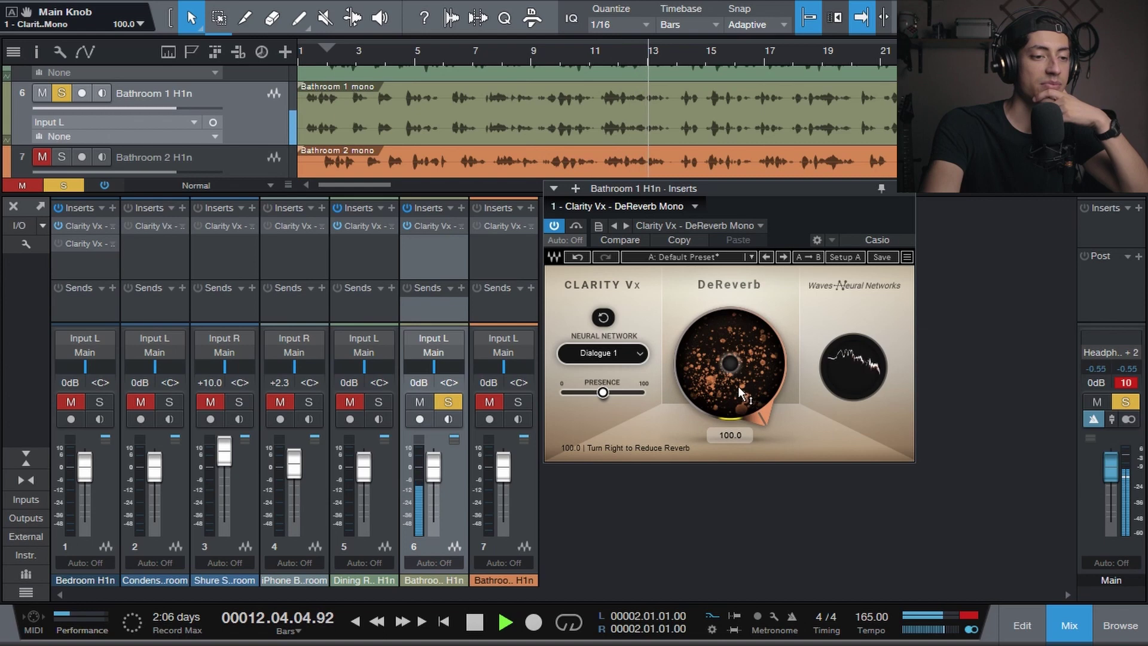
Audition Bathroom 1 H1n with presence at 24% and 66%, return presence to 52%, stop playback, and set reverb reduction to 72.8
{"action": "mouse_move", "coordinate": [603, 392]}
{"action": "left_mouse_down"}
{"action": "mouse_move", "coordinate": [567, 397]}
{"action": "mouse_move", "coordinate": [581, 393]}
{"action": "left_mouse_up"}
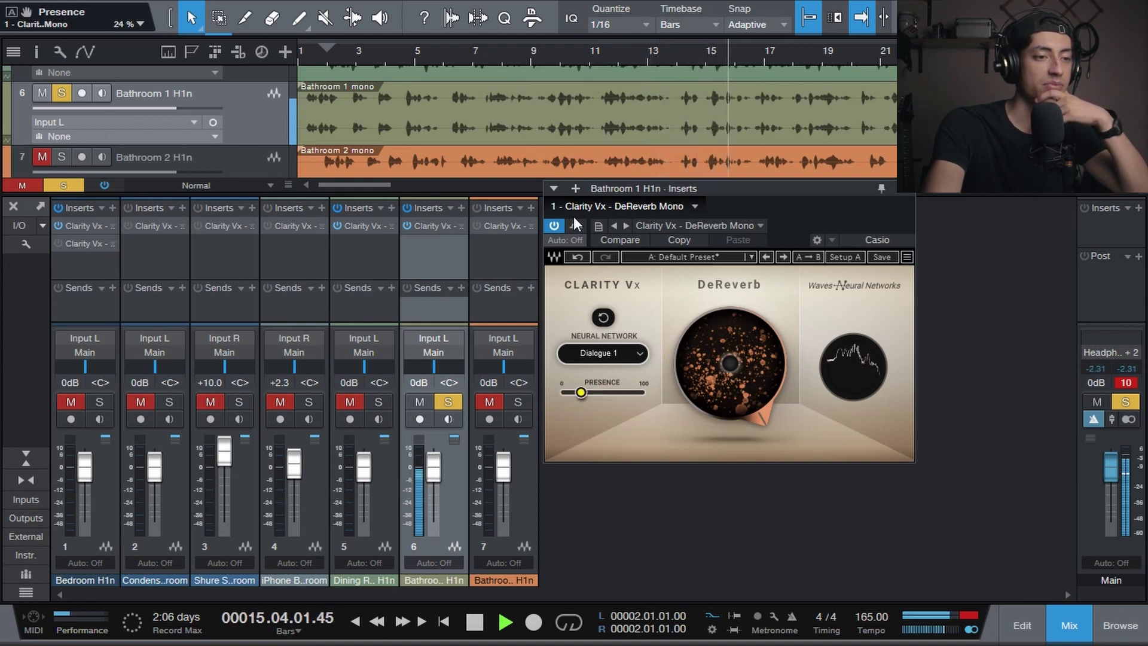
{"action": "left_click", "coordinate": [552, 227]}
{"action": "left_click_drag", "start_coordinate": [581, 392], "coordinate": [616, 393]}
{"action": "scroll", "coordinate": [605, 354], "scroll_direction": "down", "scroll_amount": 1}
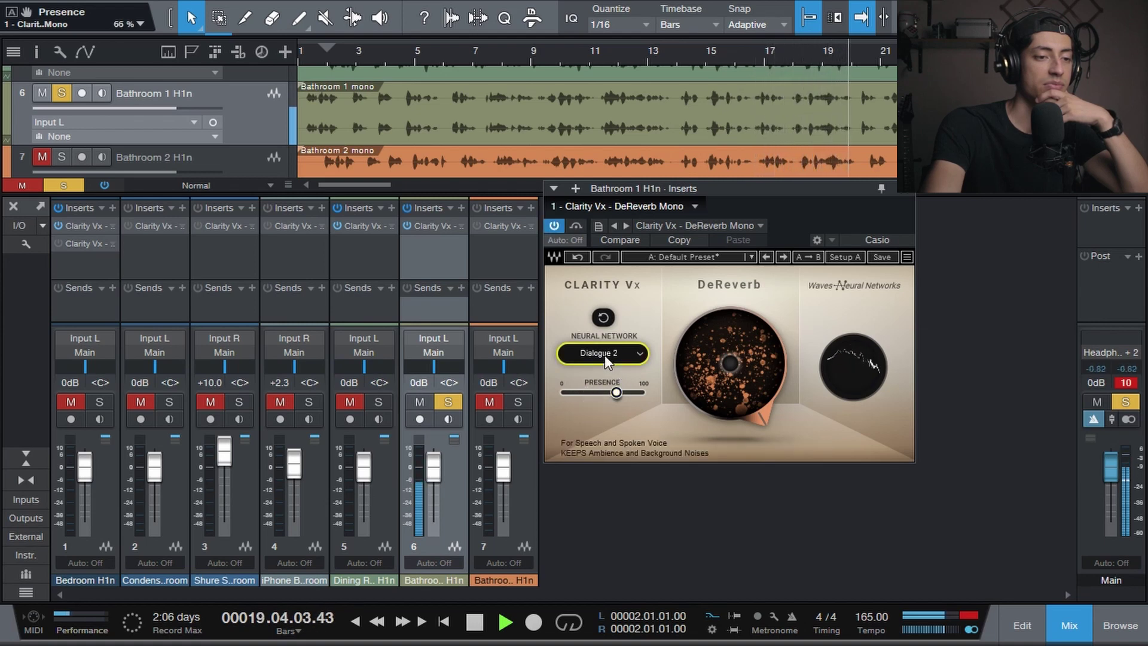
{"action": "scroll", "coordinate": [605, 354], "scroll_direction": "up", "scroll_amount": 1}
{"action": "key", "text": "space"}
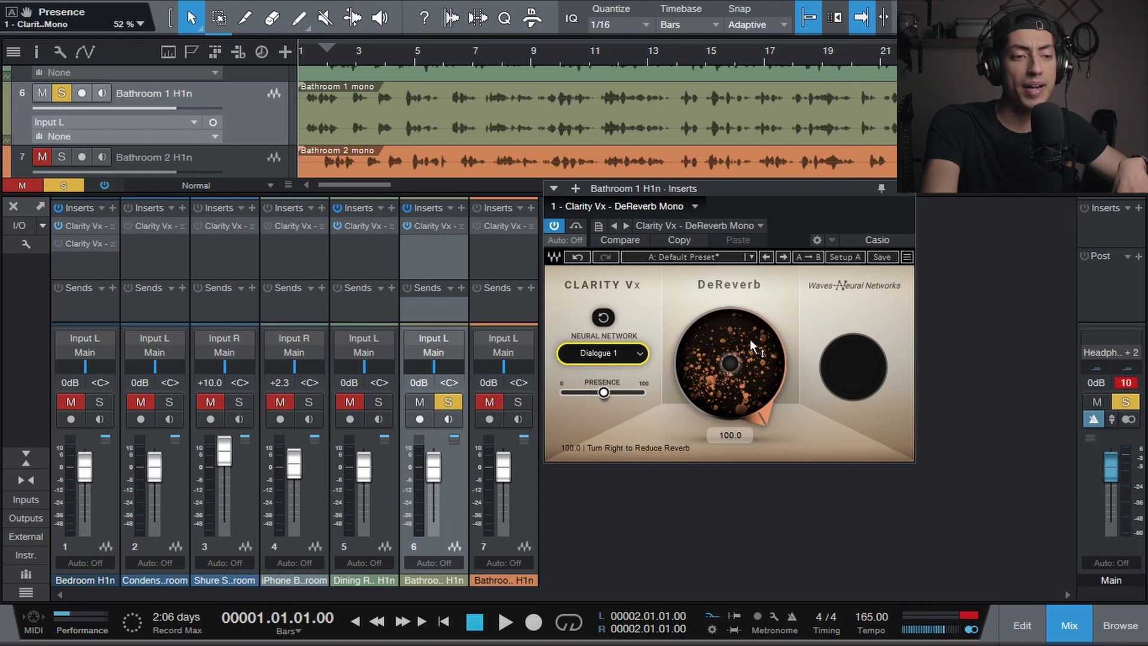
{"action": "left_click_drag", "start_coordinate": [750, 339], "coordinate": [750, 407]}
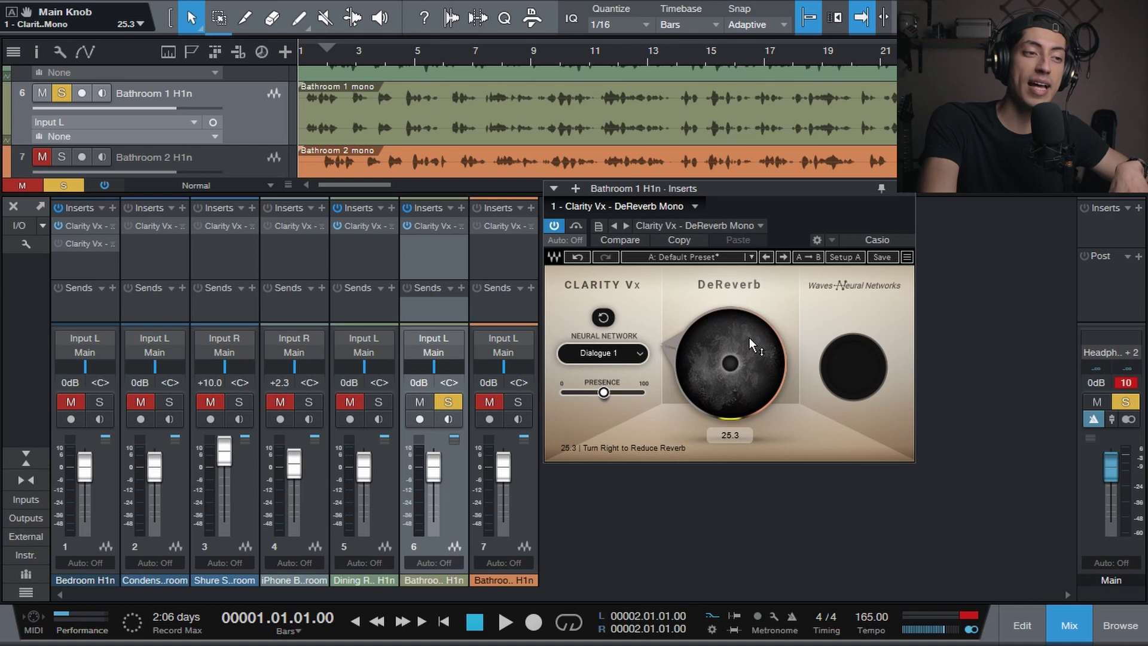
Solo the Bathroom 2 H1n track instead and open its DeReverb insert
{"action": "scroll", "coordinate": [256, 130], "scroll_direction": "down", "scroll_amount": 1}
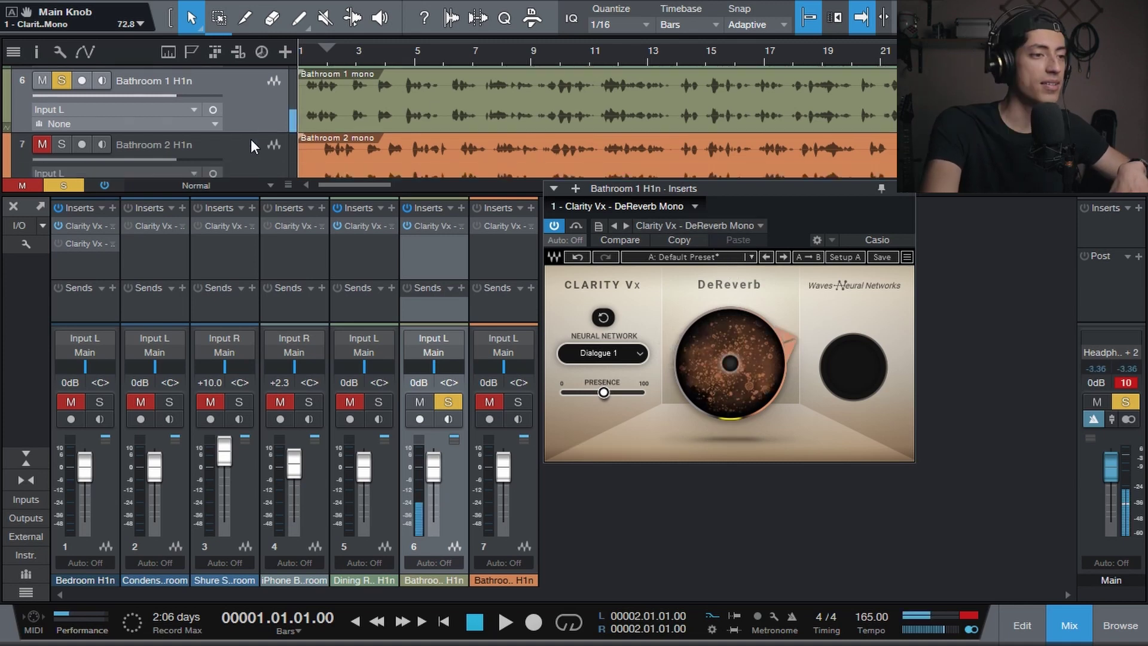
{"action": "left_click", "coordinate": [86, 141]}
{"action": "left_click_drag", "start_coordinate": [738, 192], "coordinate": [809, 197]}
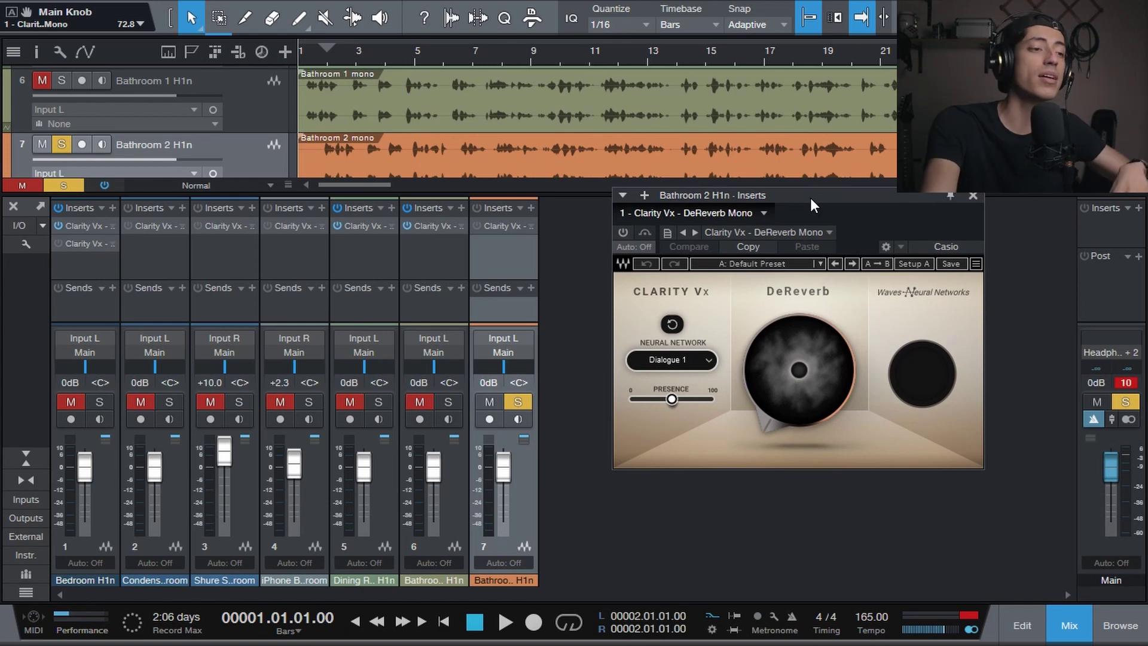
Play Bathroom 2 H1n, activate DeReverb, raise reverb reduction to 86.0, compare it with bypass, and stop playback
{"action": "key", "text": "space"}
{"action": "left_click", "coordinate": [623, 232]}
{"action": "left_click_drag", "start_coordinate": [771, 350], "coordinate": [772, 326]}
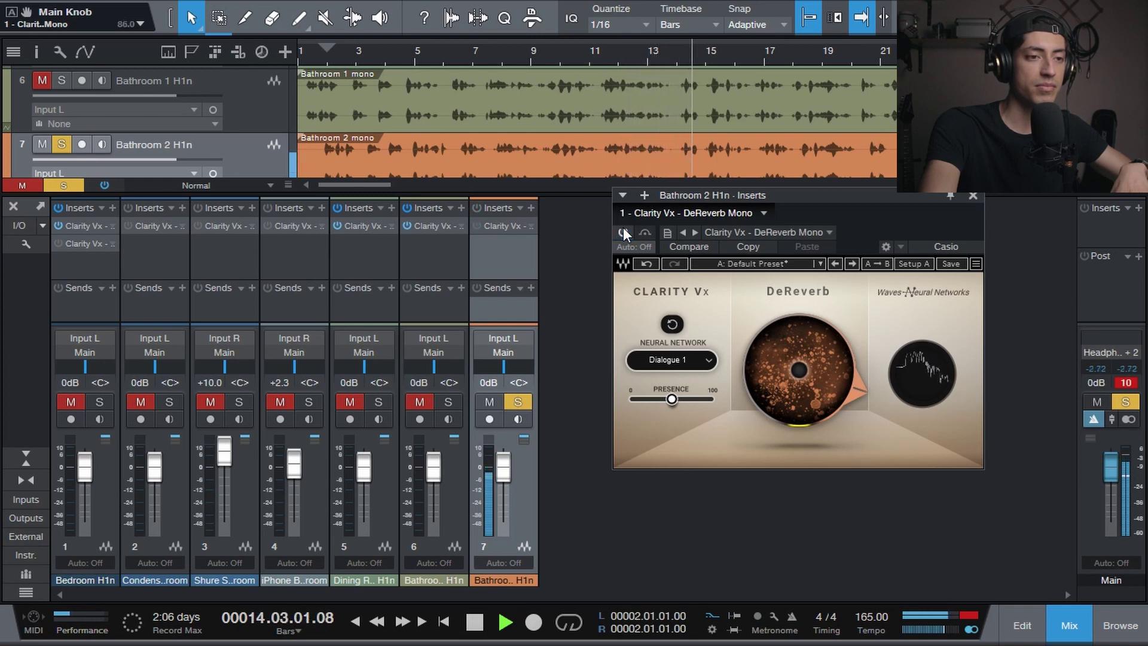
{"action": "left_click", "coordinate": [623, 231]}
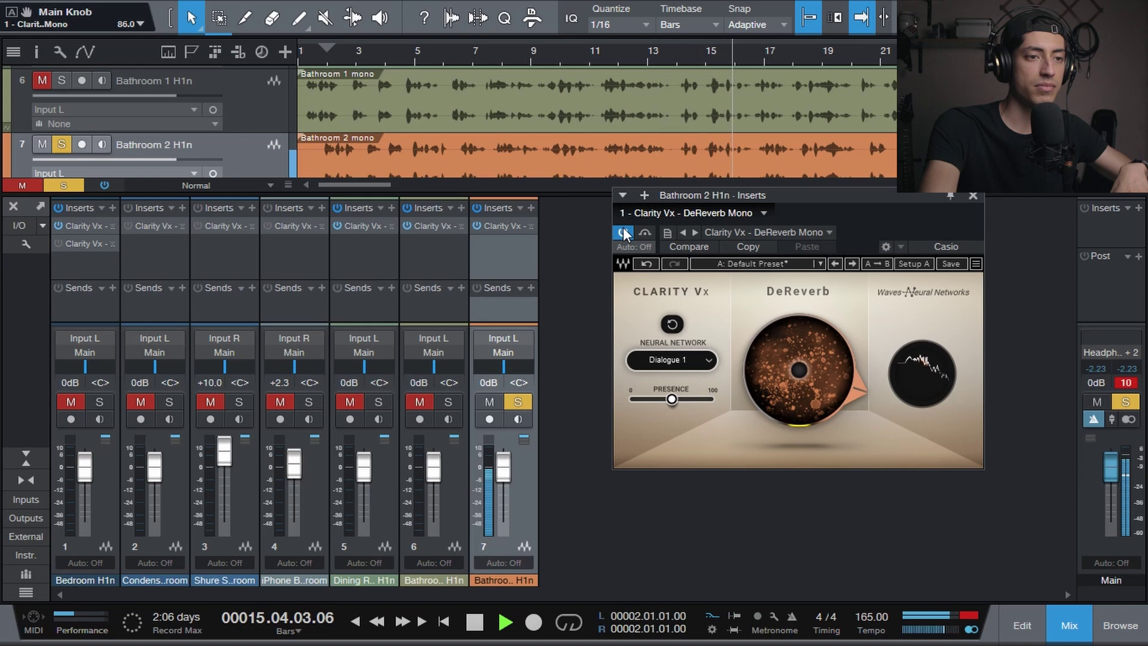
{"action": "key", "text": "space"}
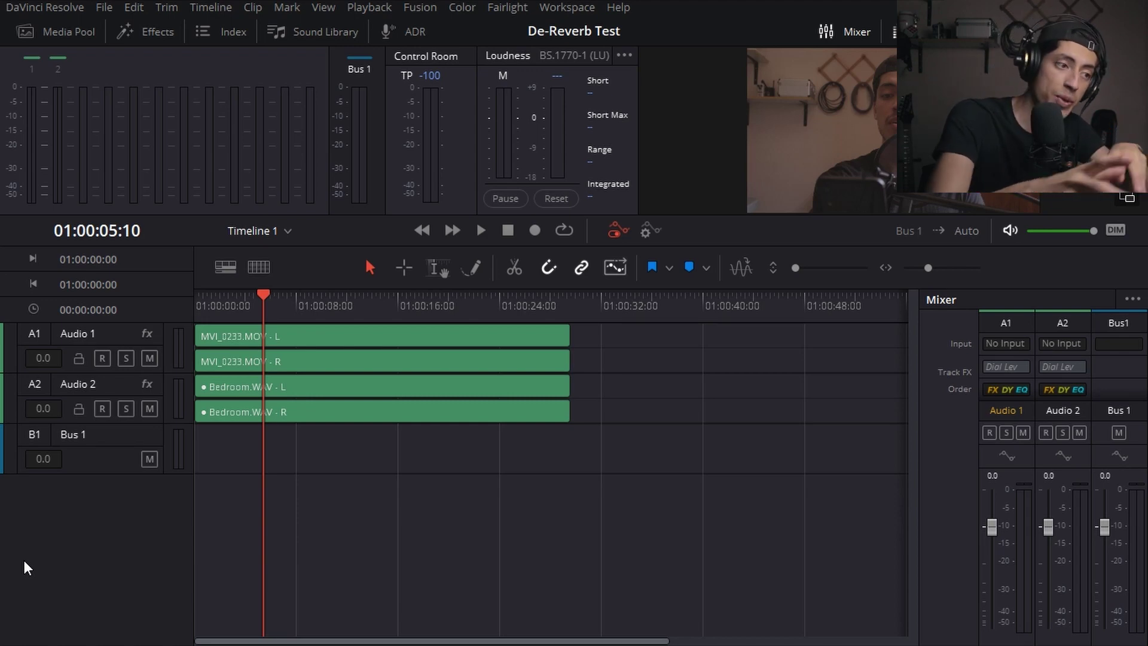
In DaVinci Resolve, return the playhead to the start, solo Audio 2, and play it with its DeReverb effect open
{"action": "key", "text": "Home"}
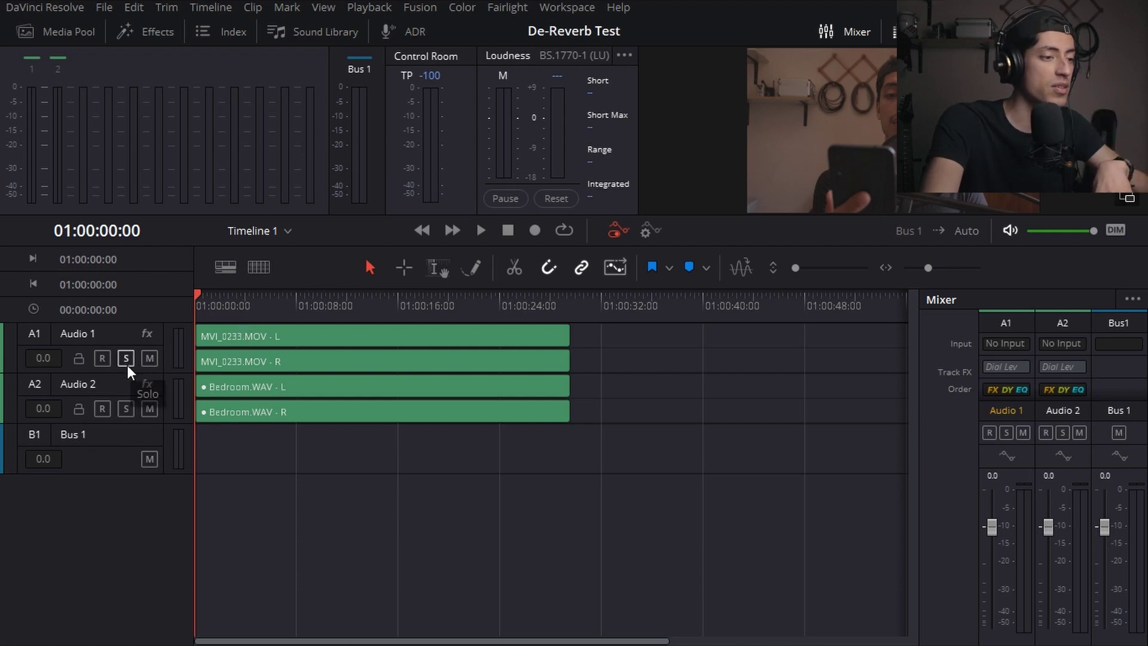
{"action": "left_click", "coordinate": [125, 408]}
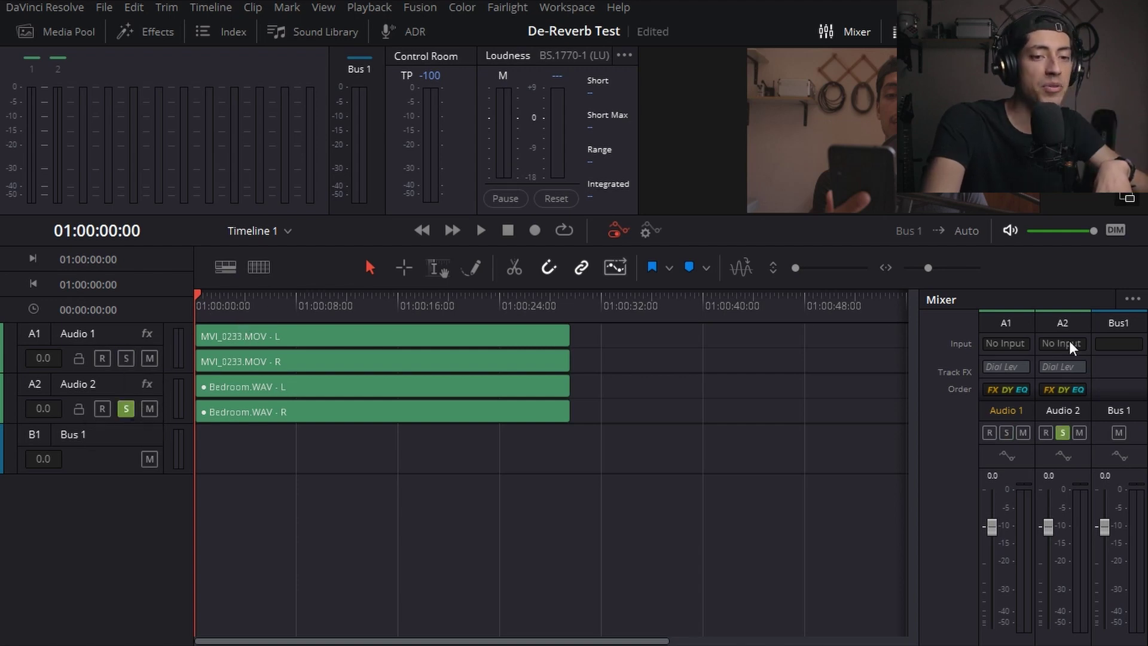
{"action": "key", "text": "space"}
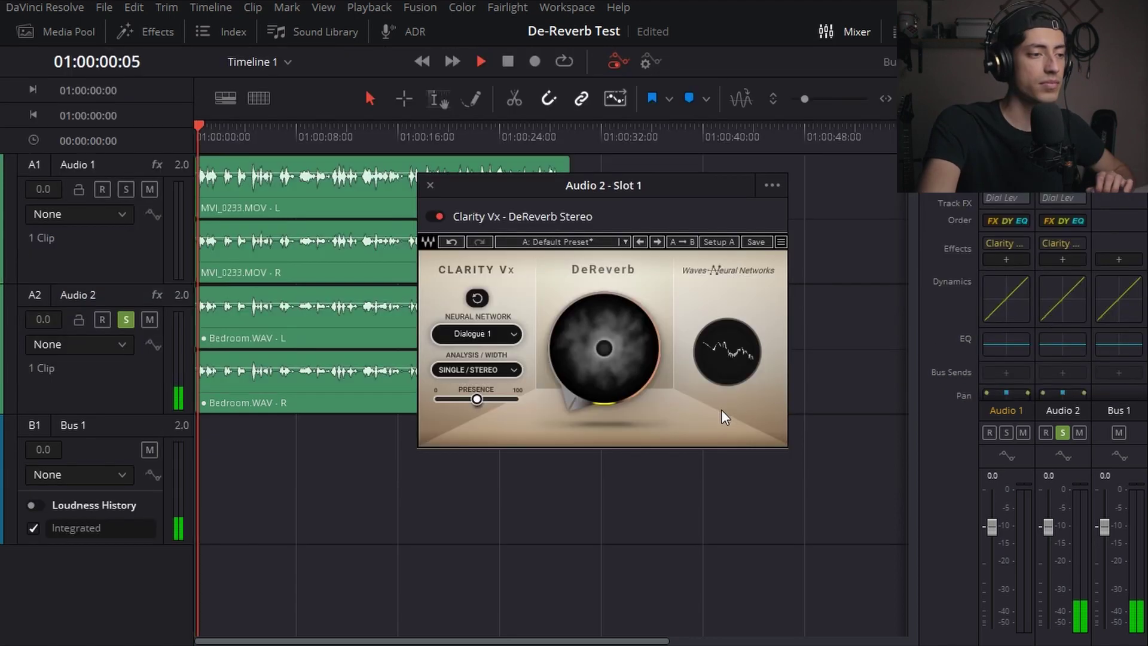
Raise reverb reduction on Audio 2 to maximum during playback, compare it with bypass, and stop with DeReverb active
{"action": "left_click_drag", "start_coordinate": [605, 377], "coordinate": [605, 323]}
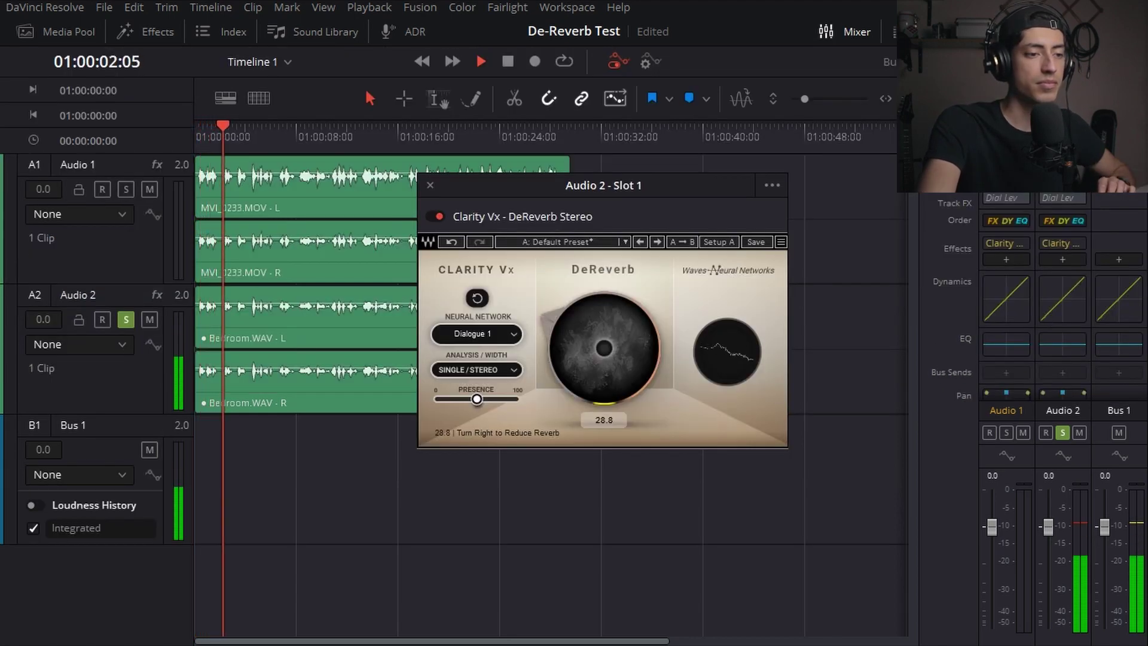
{"action": "left_click", "coordinate": [434, 218]}
{"action": "left_click", "coordinate": [434, 217]}
{"action": "key", "text": "space"}
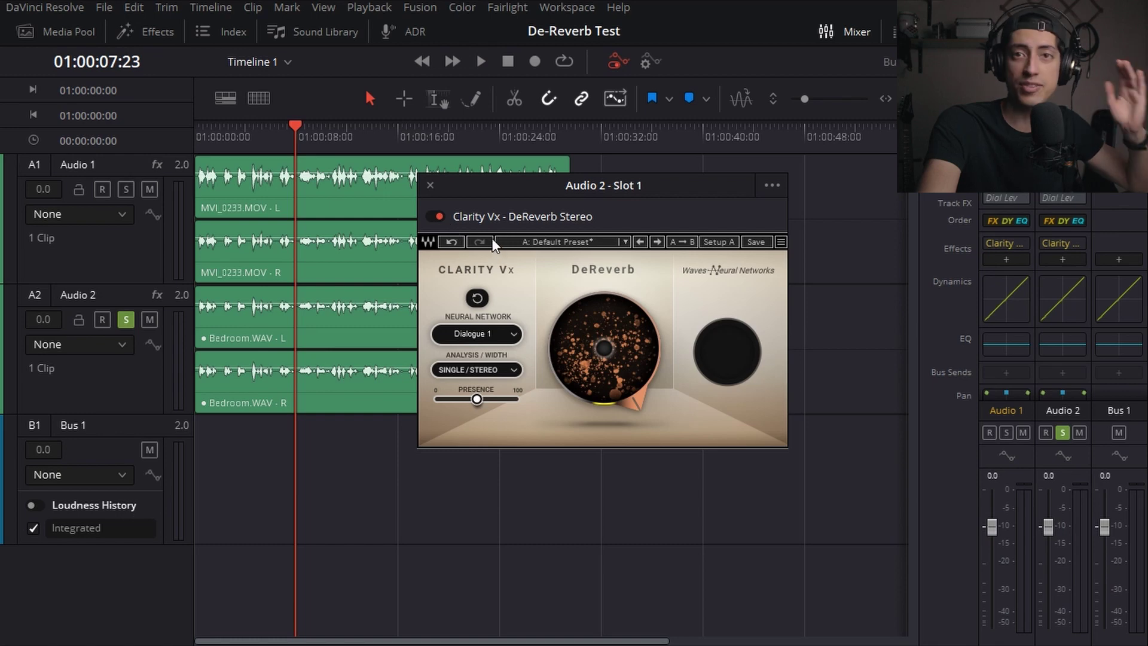
Solo Audio 1 instead, open its DeReverb effect, and play from the timeline start with reverb reduction at 0.0
{"action": "key", "text": "Up"}
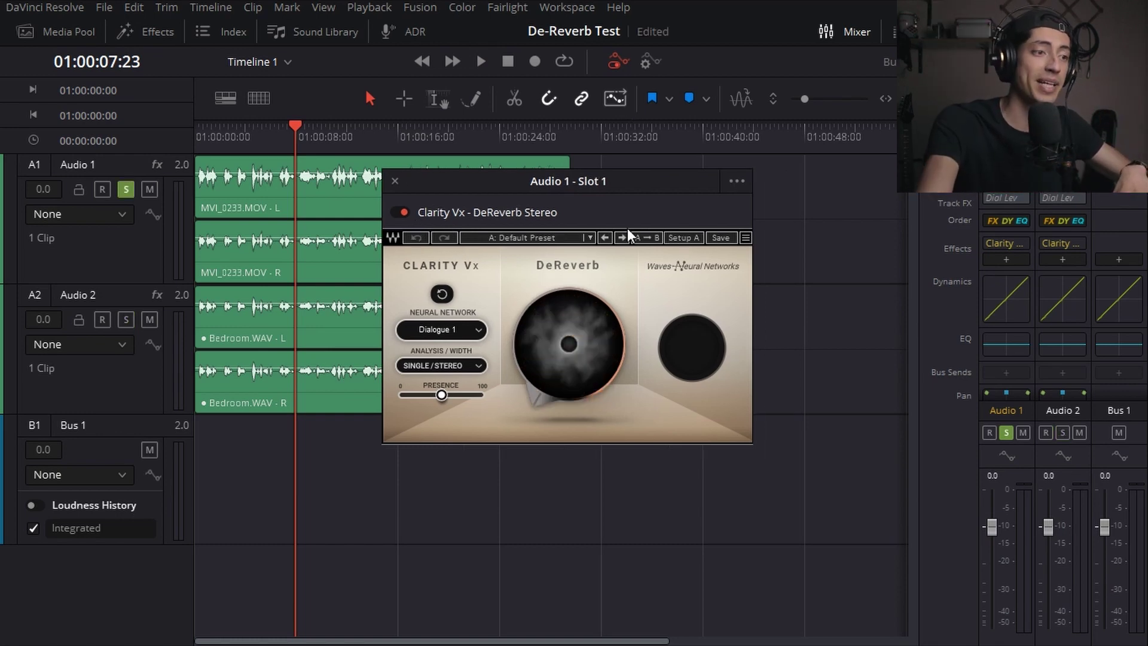
{"action": "left_click", "coordinate": [234, 133]}
{"action": "left_click_drag", "start_coordinate": [224, 134], "coordinate": [127, 120]}
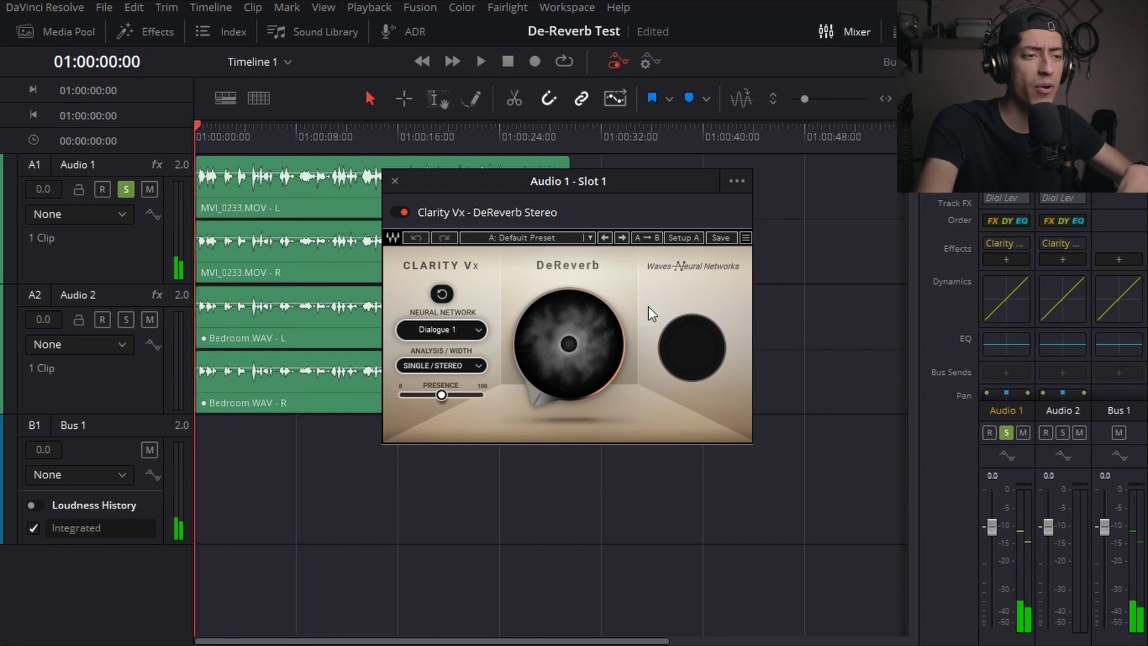
{"action": "mouse_move", "coordinate": [611, 365]}
{"action": "key", "text": "space"}
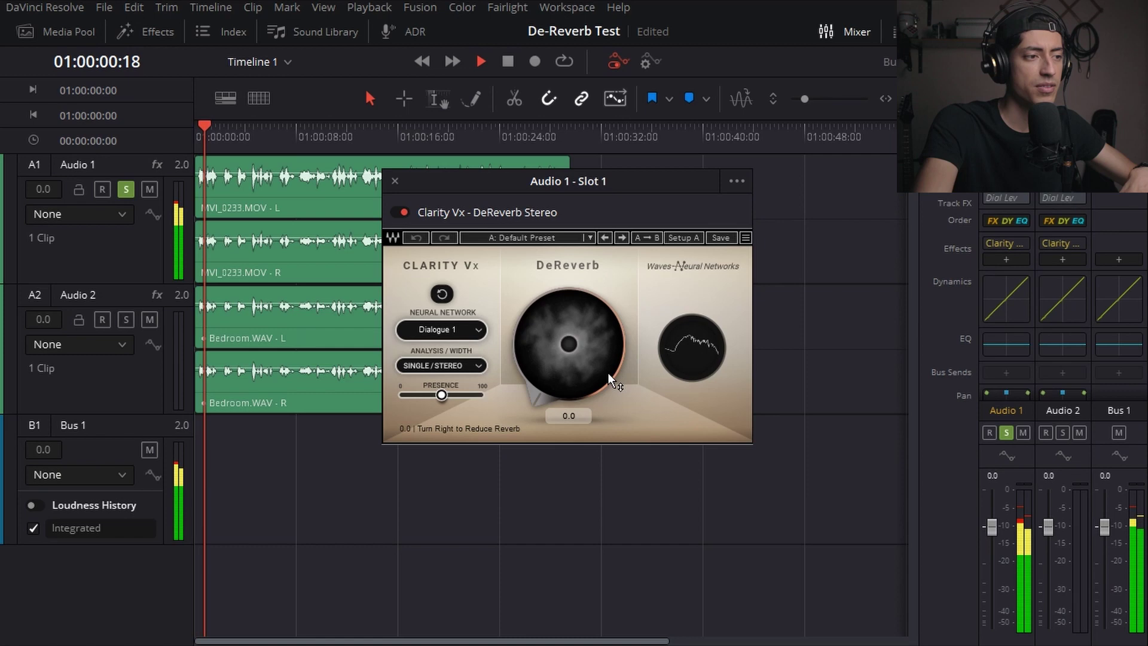
Raise reverb reduction on Audio 1 to 100, compare it with bypass, and switch the neural network to Dialogue 2
{"action": "left_click_drag", "start_coordinate": [575, 385], "coordinate": [576, 305]}
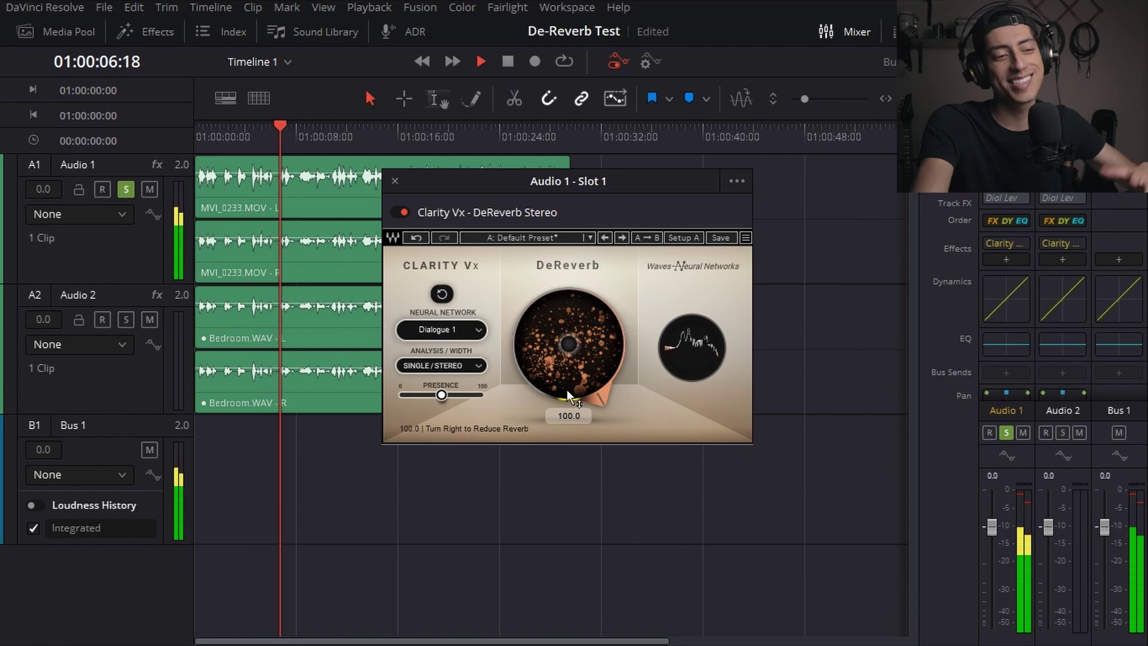
{"action": "left_click", "coordinate": [400, 212]}
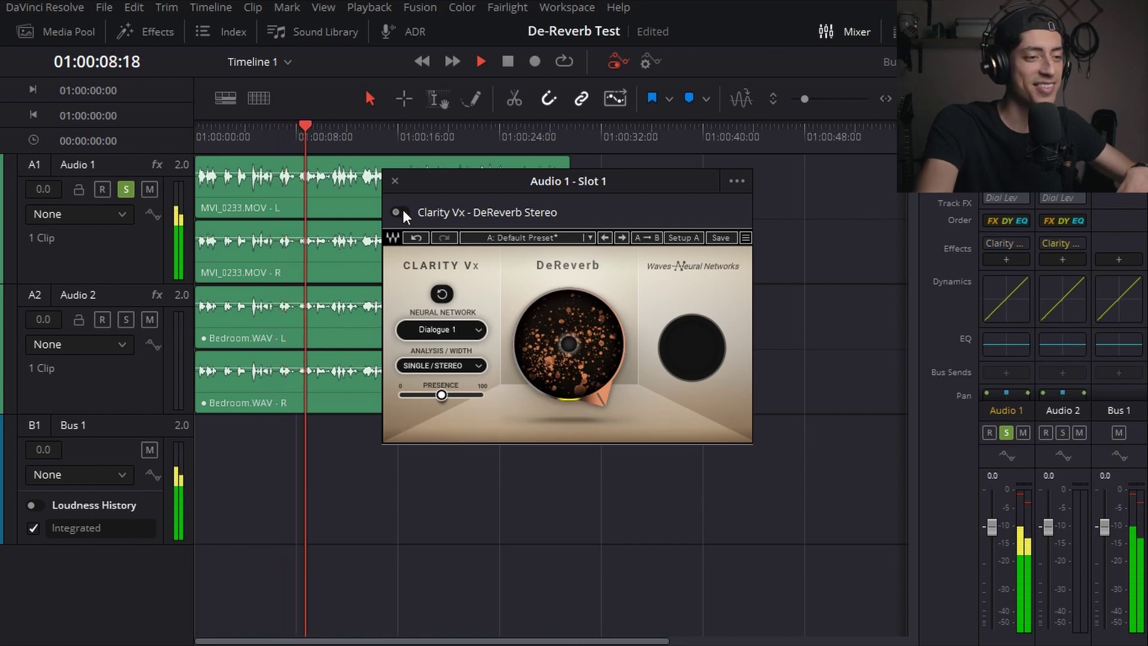
{"action": "left_click", "coordinate": [430, 333]}
{"action": "left_click", "coordinate": [398, 213]}
Audition Double/Stereo and Single/Mono analysis on Audio 1, return to Single/Stereo, slightly lower reverb reduction, and stop playback
{"action": "left_click", "coordinate": [466, 358]}
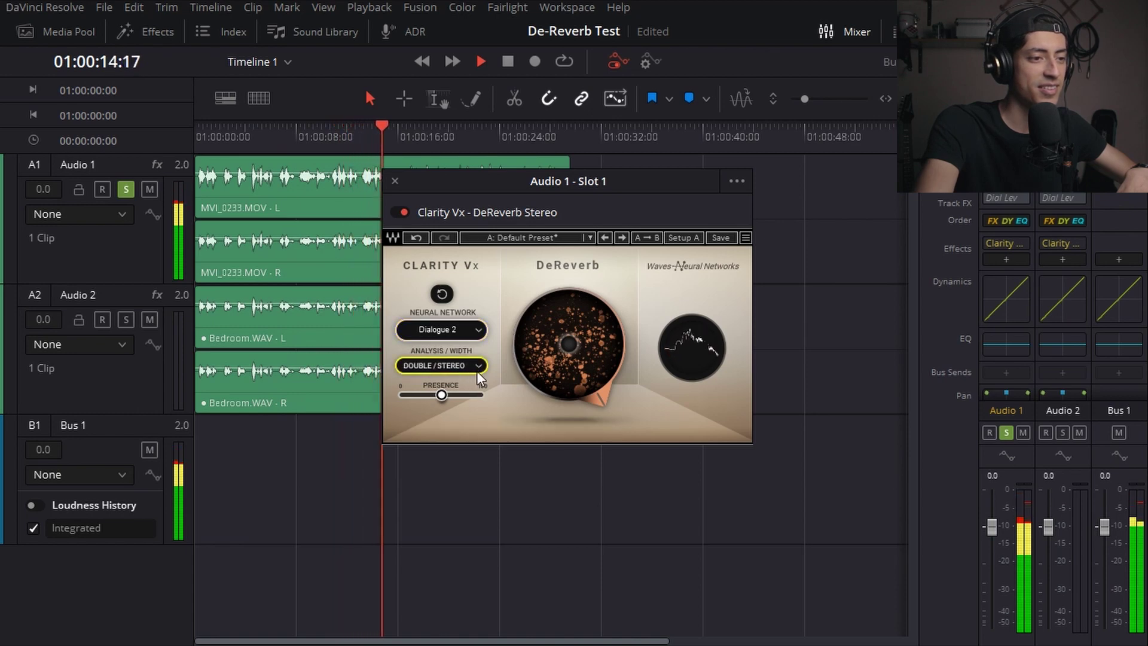
{"action": "left_click", "coordinate": [478, 367]}
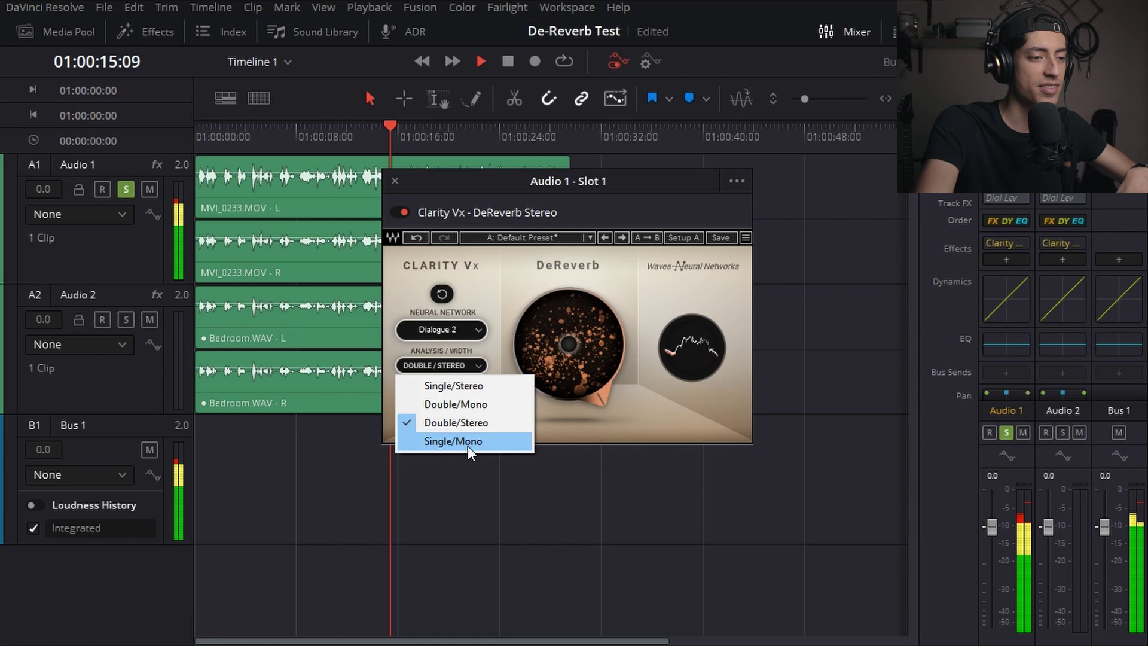
{"action": "left_click", "coordinate": [468, 443]}
{"action": "left_click", "coordinate": [478, 366]}
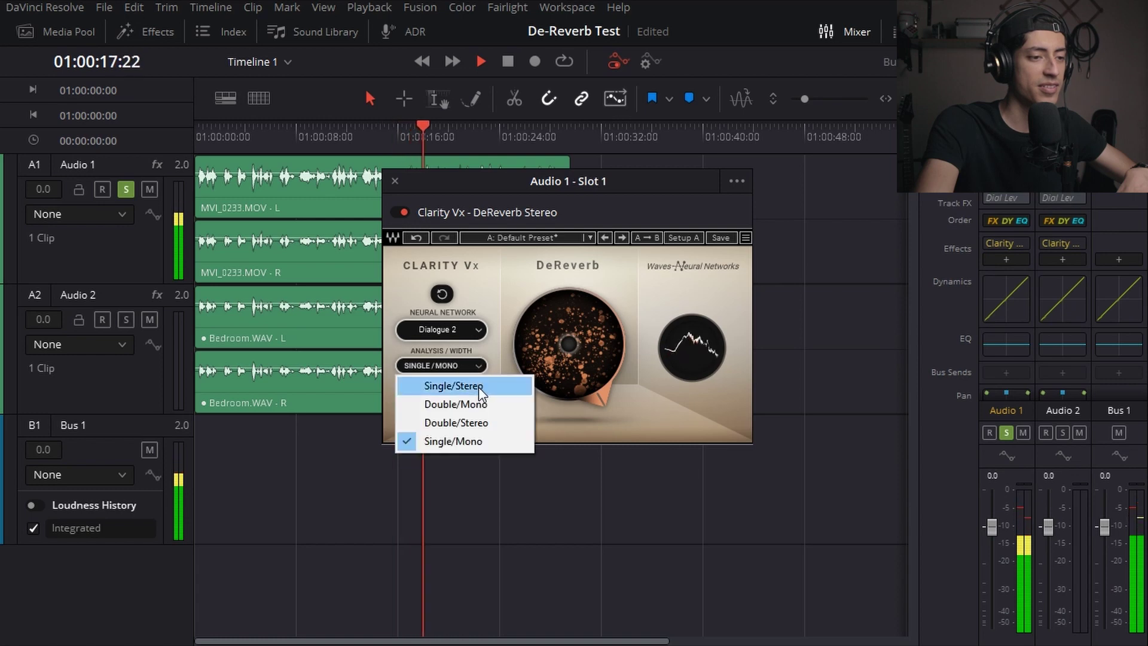
{"action": "left_click", "coordinate": [478, 386]}
{"action": "left_click_drag", "start_coordinate": [548, 353], "coordinate": [547, 388]}
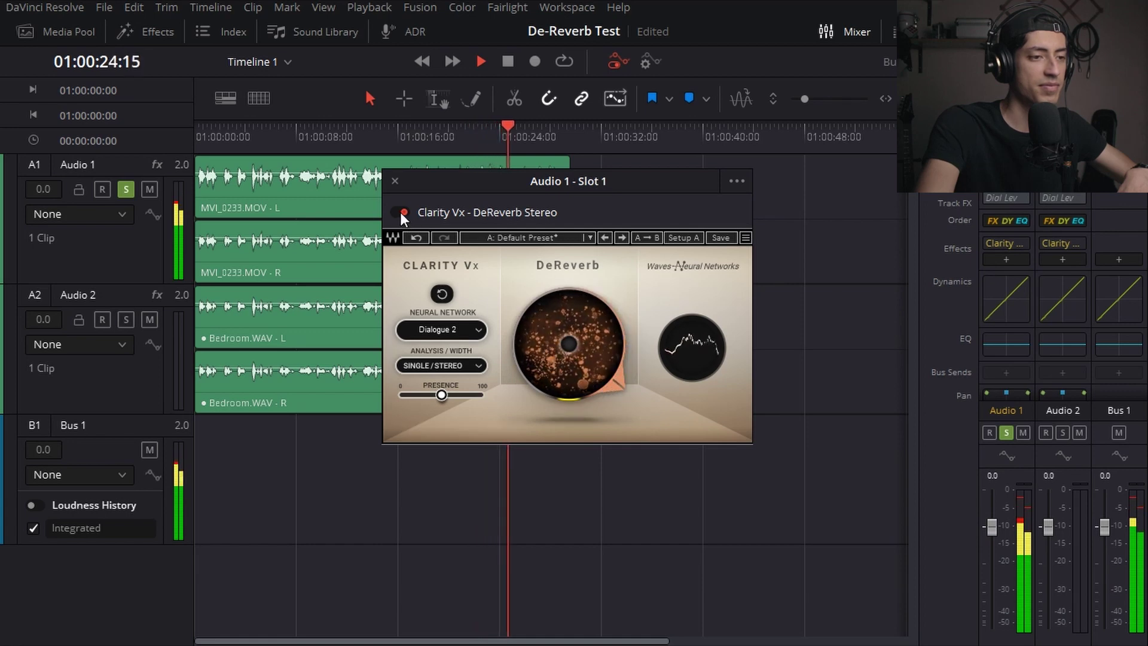
{"action": "key", "text": "space"}
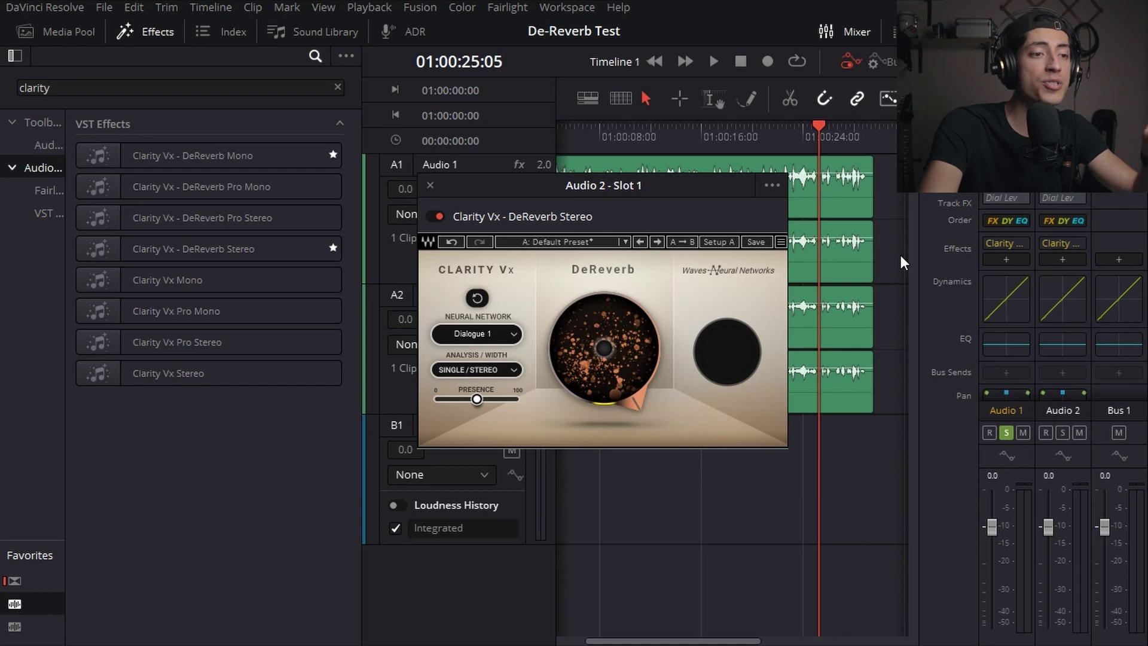
Close the DeReverb window, add Clarity Vx - DeReverb Pro Stereo to Audio 2, and show its graph
{"action": "left_click", "coordinate": [431, 186]}
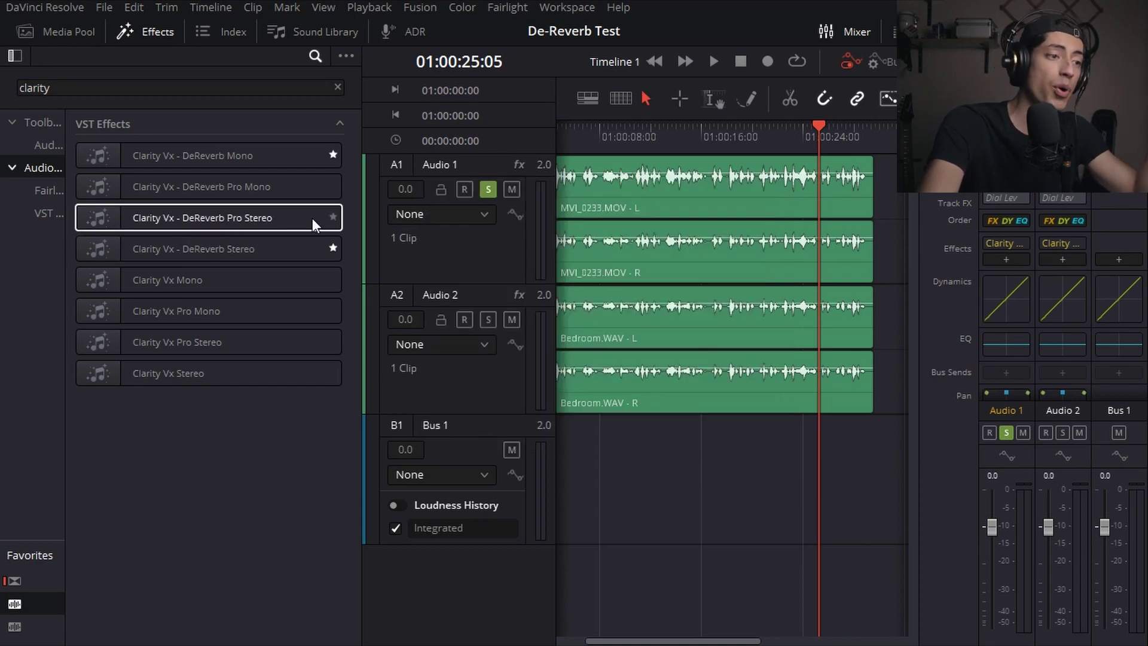
{"action": "left_click_drag", "start_coordinate": [248, 222], "coordinate": [1056, 239]}
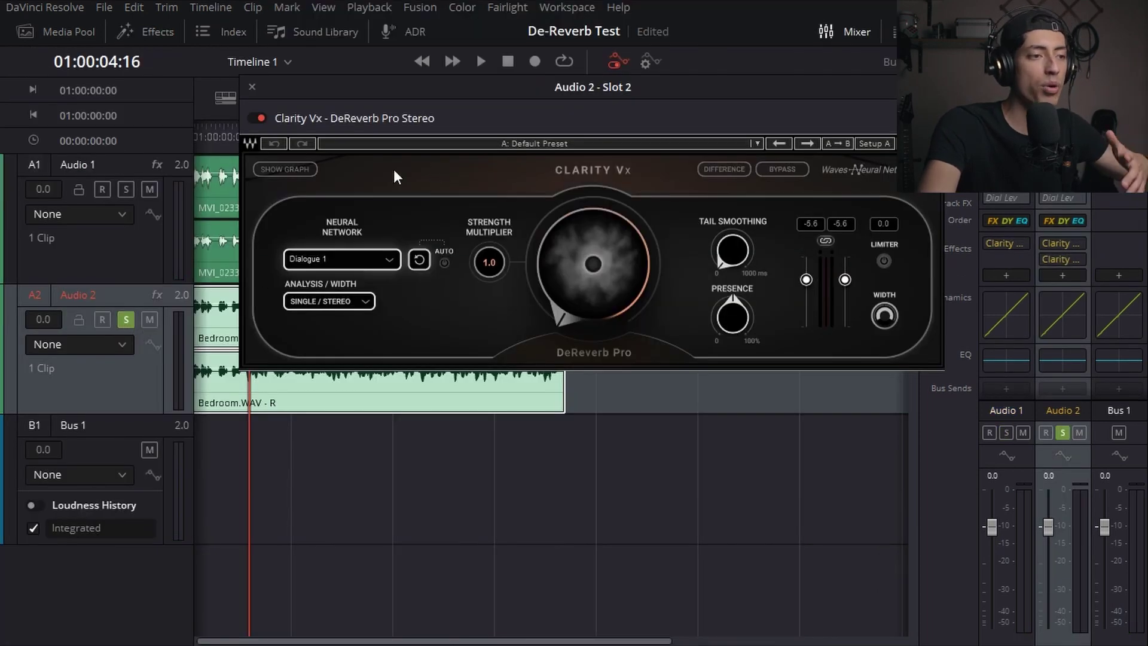
{"action": "left_click", "coordinate": [293, 169]}
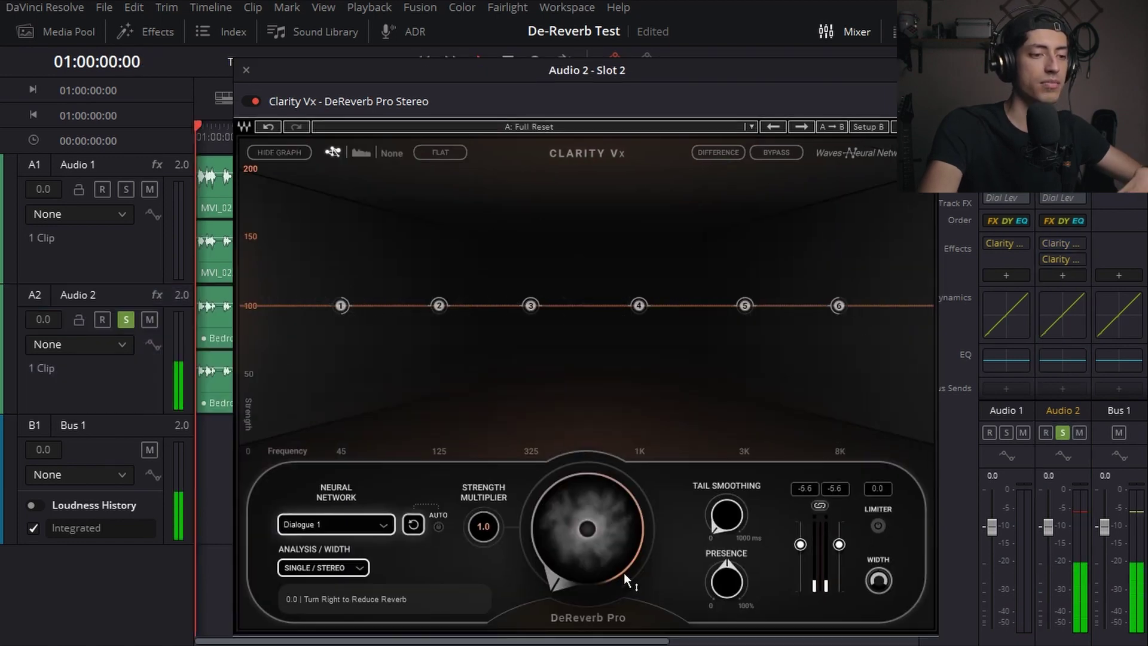
Play Audio 2 with maximum reverb reduction, raise bands 2 (322 Hz, 183%), 3, 4 and 5, cut band 6, and stop playback
{"action": "key", "text": "space"}
{"action": "left_click_drag", "start_coordinate": [586, 568], "coordinate": [638, 598]}
{"action": "left_click_drag", "start_coordinate": [838, 305], "coordinate": [793, 438]}
{"action": "left_click_drag", "start_coordinate": [638, 305], "coordinate": [717, 179]}
{"action": "left_click_drag", "start_coordinate": [745, 305], "coordinate": [879, 173]}
{"action": "left_click_drag", "start_coordinate": [531, 305], "coordinate": [403, 170]}
{"action": "left_click_drag", "start_coordinate": [438, 305], "coordinate": [529, 191]}
{"action": "key", "text": "space"}
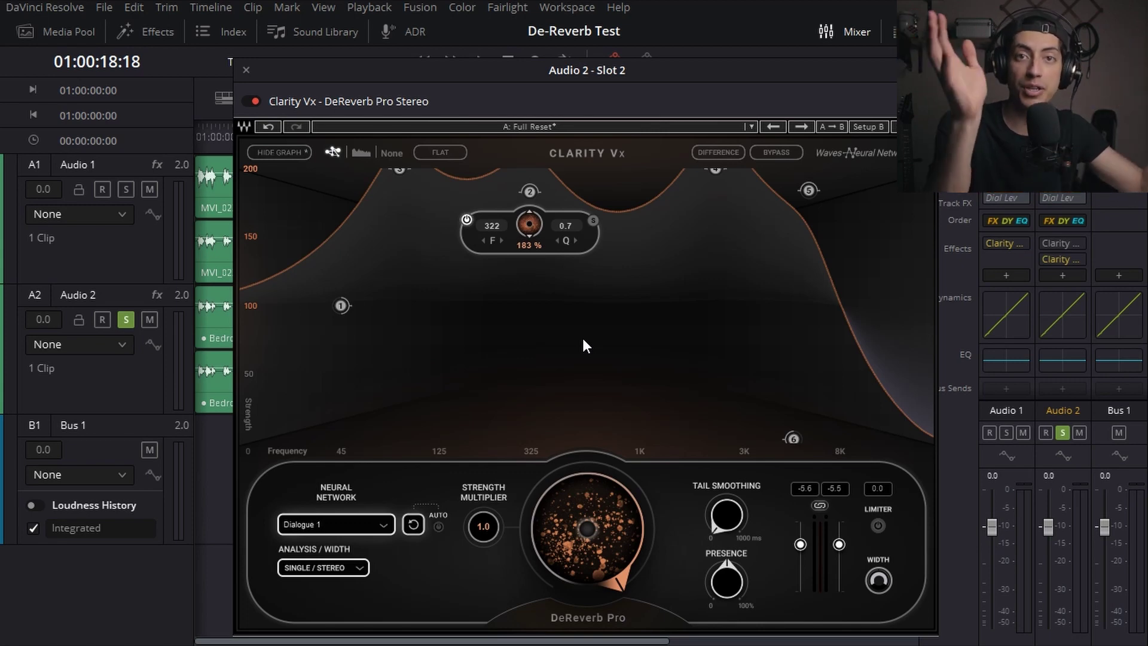
Review the neural network choices in DeReverb Pro, keeping Dialogue 1 selected
{"action": "left_click", "coordinate": [391, 525]}
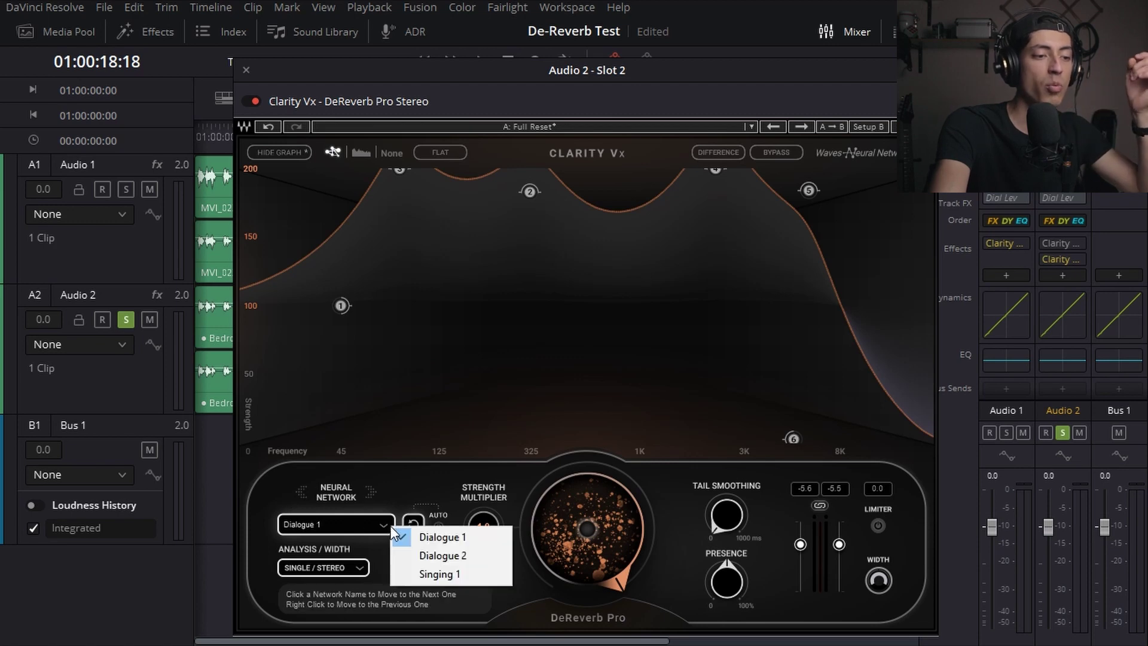
{"action": "left_click", "coordinate": [425, 587]}
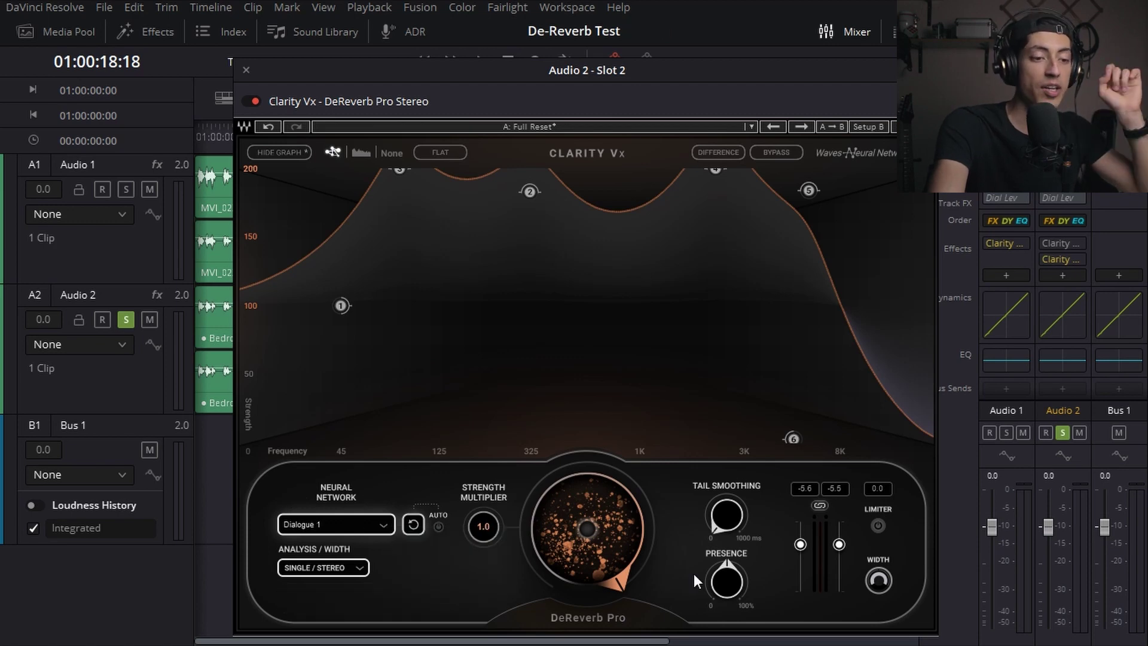
Restore the Full Reset preset in DeReverb Pro and play Audio 2 with reverb reduction turned up to maximum
{"action": "mouse_move", "coordinate": [724, 520]}
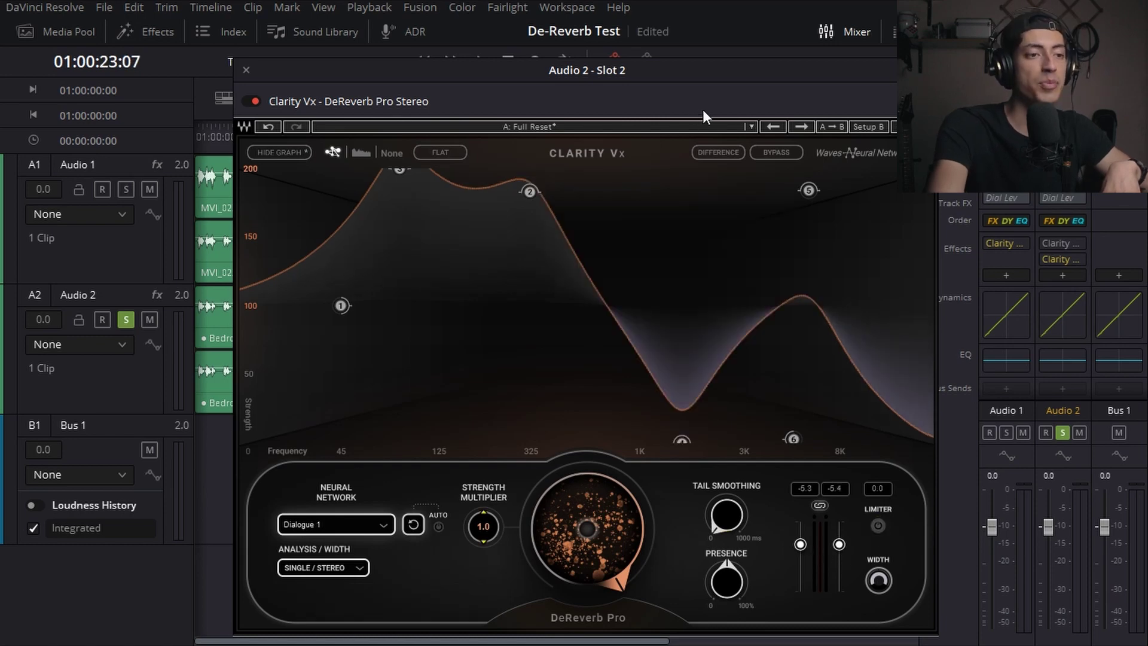
{"action": "left_click", "coordinate": [605, 126]}
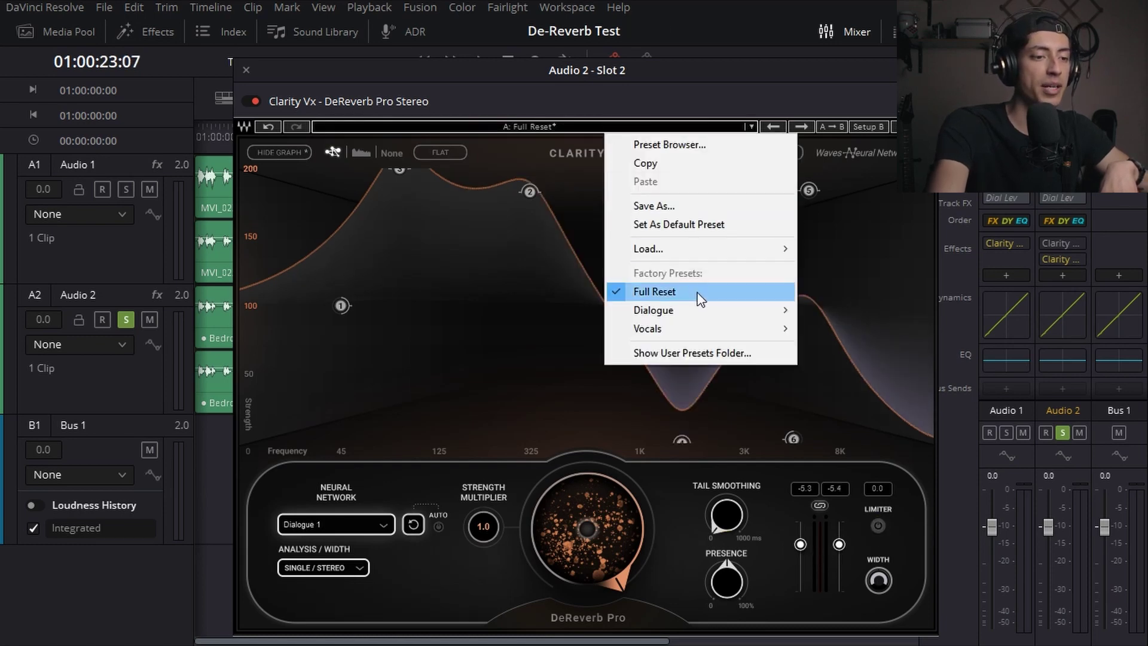
{"action": "left_click", "coordinate": [700, 292]}
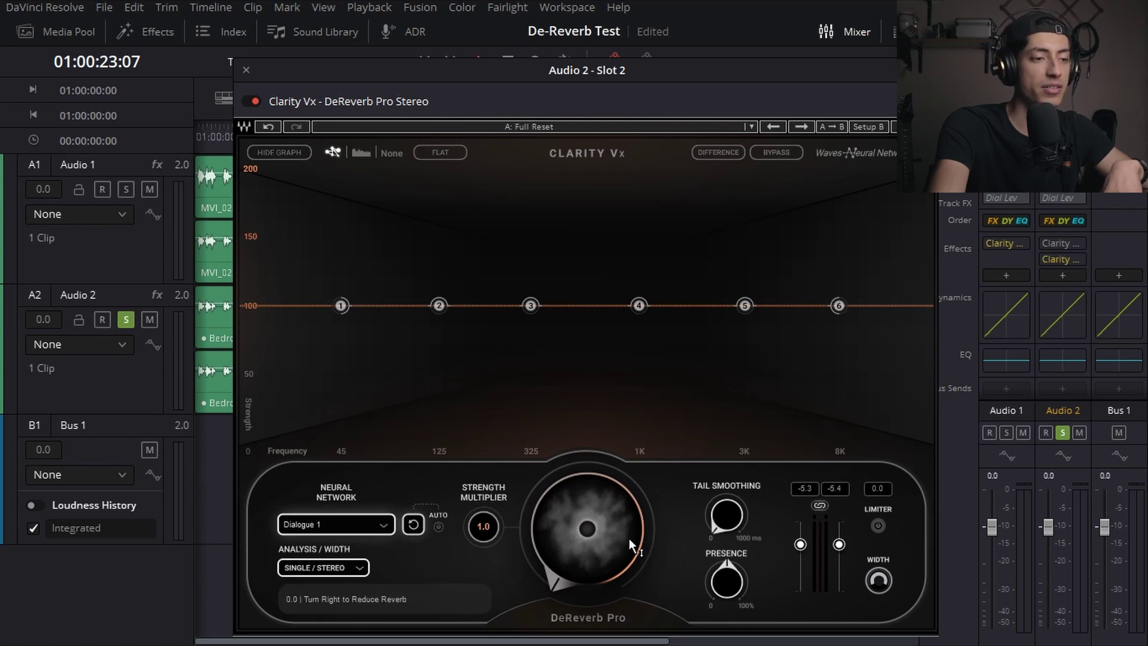
{"action": "key", "text": "space"}
{"action": "left_click_drag", "start_coordinate": [621, 550], "coordinate": [606, 555]}
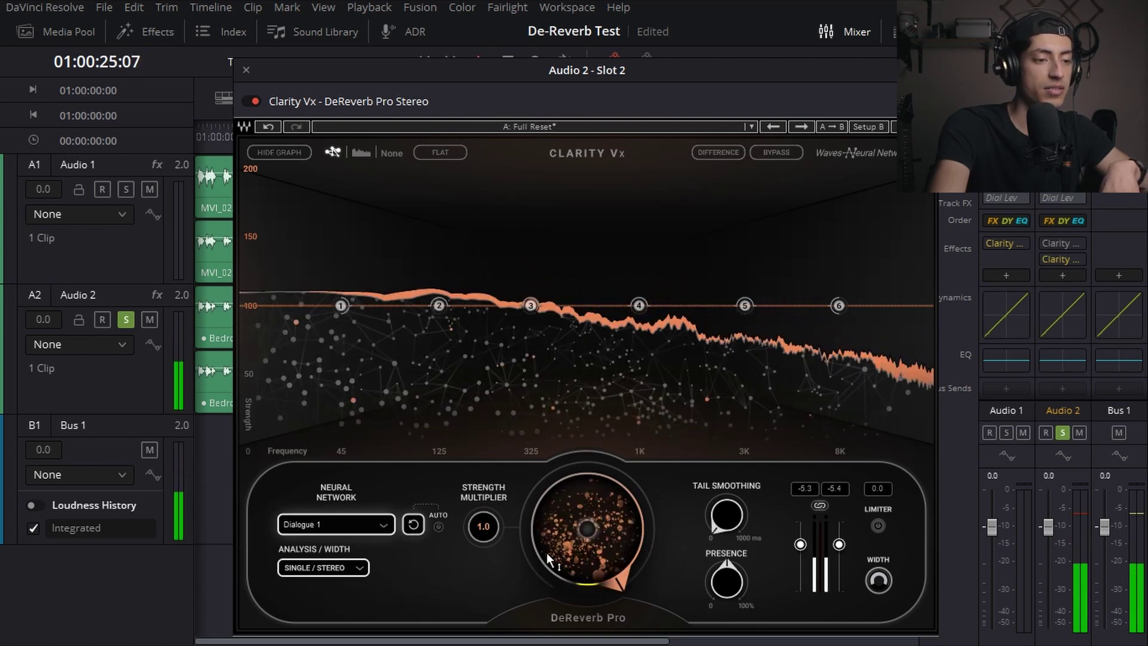
Audition Audio 2 with the strength multiplier at 4.0, compare it with the effect off, and return the multiplier to 1.0
{"action": "left_click_drag", "start_coordinate": [473, 535], "coordinate": [472, 502]}
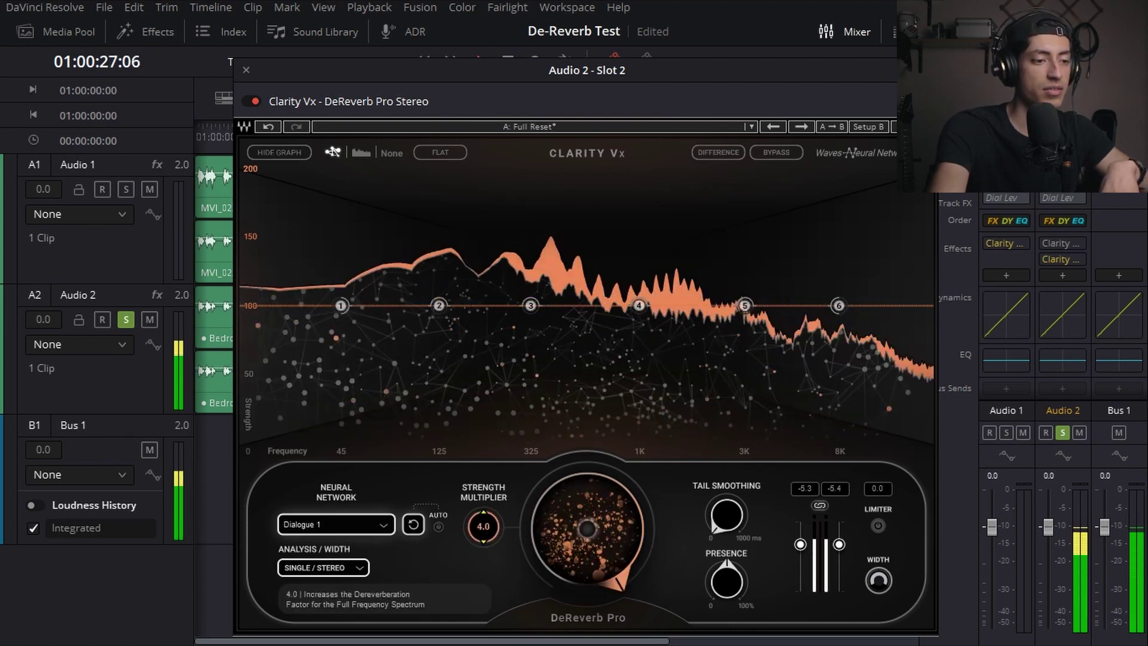
{"action": "left_click", "coordinate": [255, 101]}
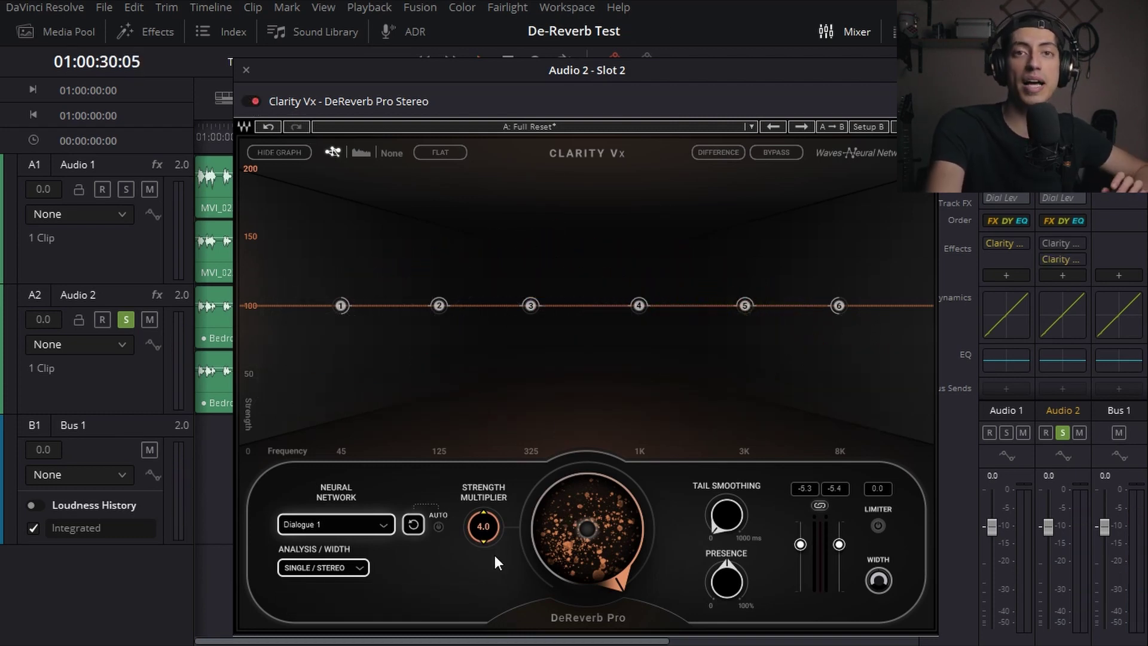
{"action": "mouse_move", "coordinate": [483, 529]}
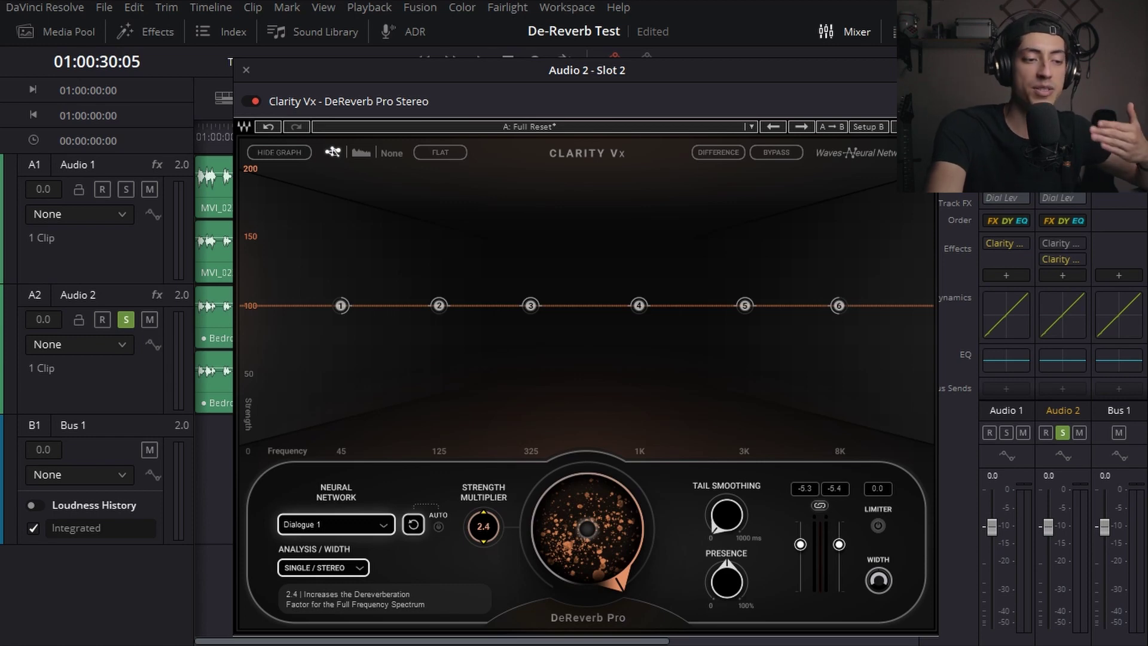
{"action": "left_click_drag", "start_coordinate": [483, 527], "coordinate": [483, 533]}
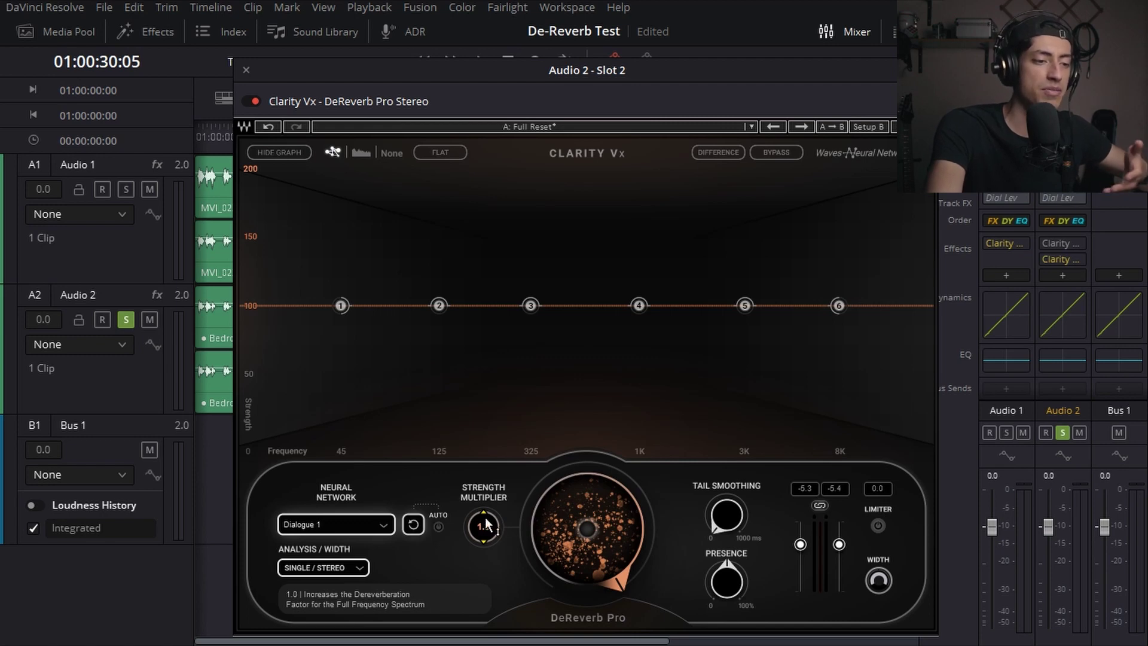
Play Audio 2 at maximum reverb reduction, switch the graph to the Traditional Frequency Analyzer, and stop playback
{"action": "mouse_move", "coordinate": [613, 495]}
{"action": "left_click_drag", "start_coordinate": [613, 500], "coordinate": [591, 518]}
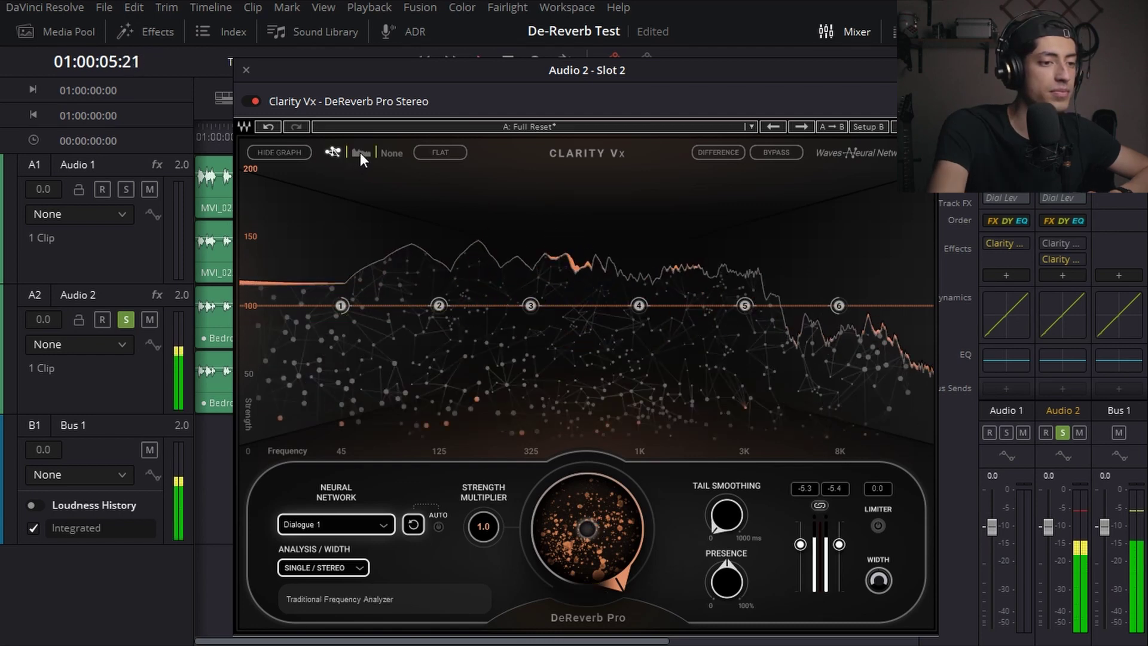
{"action": "left_click", "coordinate": [362, 152]}
{"action": "key", "text": "space"}
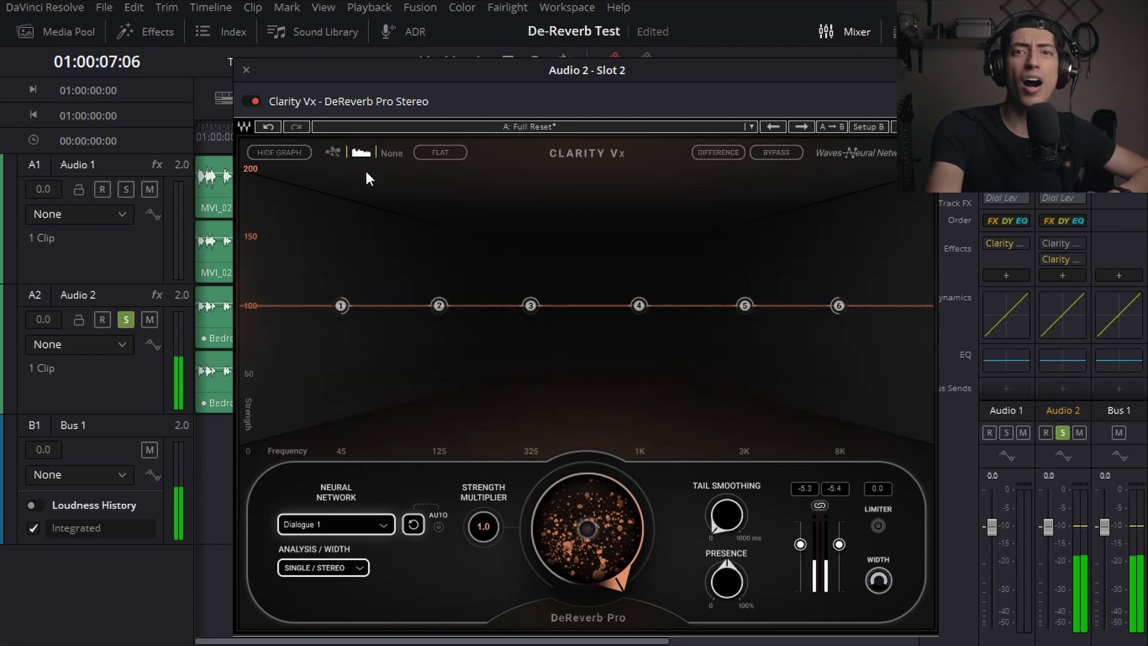